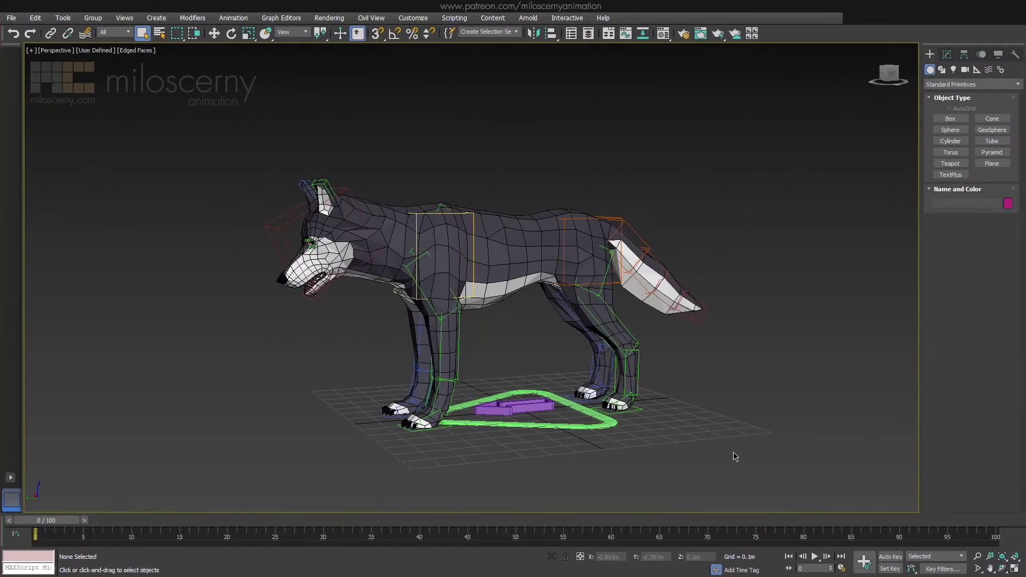
Step: Select the wolf's whole bone hierarchy, the purple ground arrow and the wolf body mesh, checking the selection in wireframe
{"action": "double_click", "coordinate": [607, 218]}
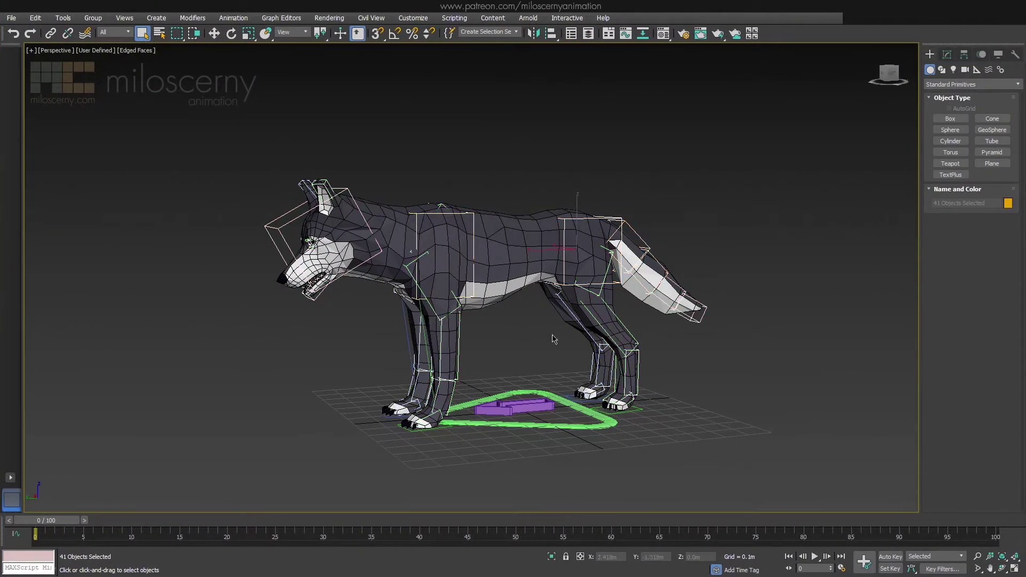
{"action": "left_click", "coordinate": [512, 270], "text": "ctrl"}
{"action": "key", "text": "F3"}
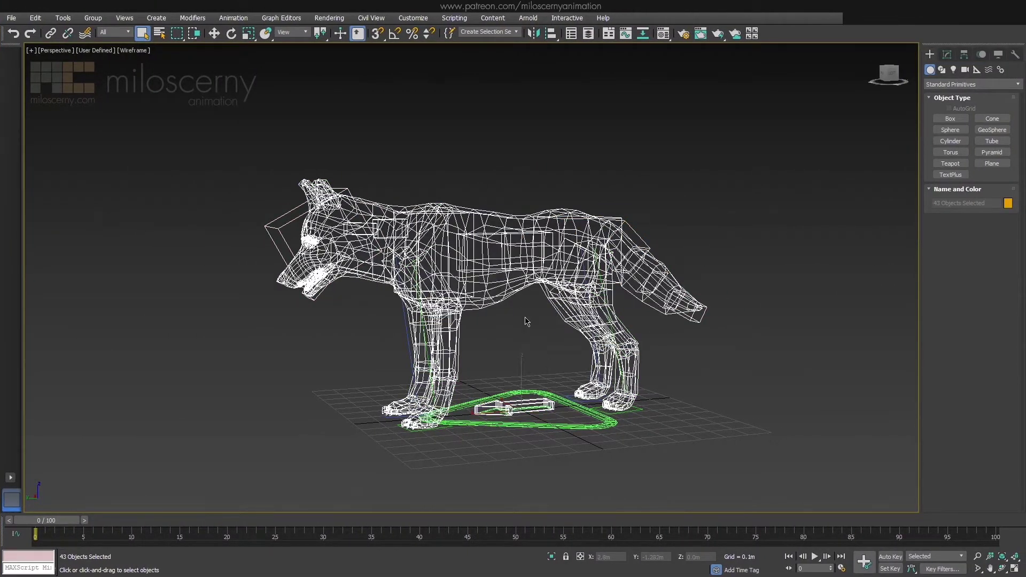
{"action": "key", "text": "F3"}
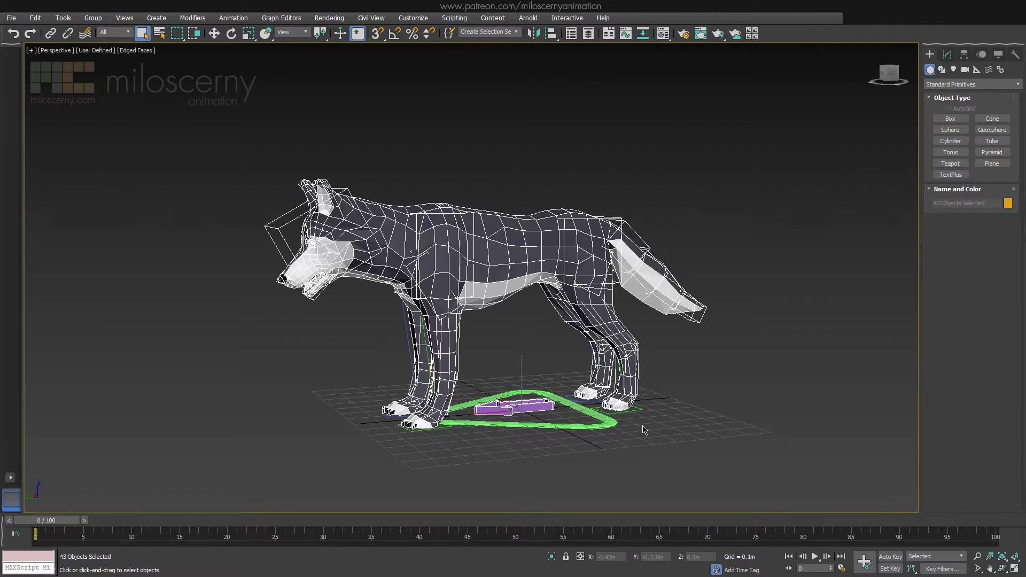
Step: Create a named selection set called model_export from the selected objects and review its contents
{"action": "left_click", "coordinate": [448, 33]}
{"action": "left_click", "coordinate": [78, 110]}
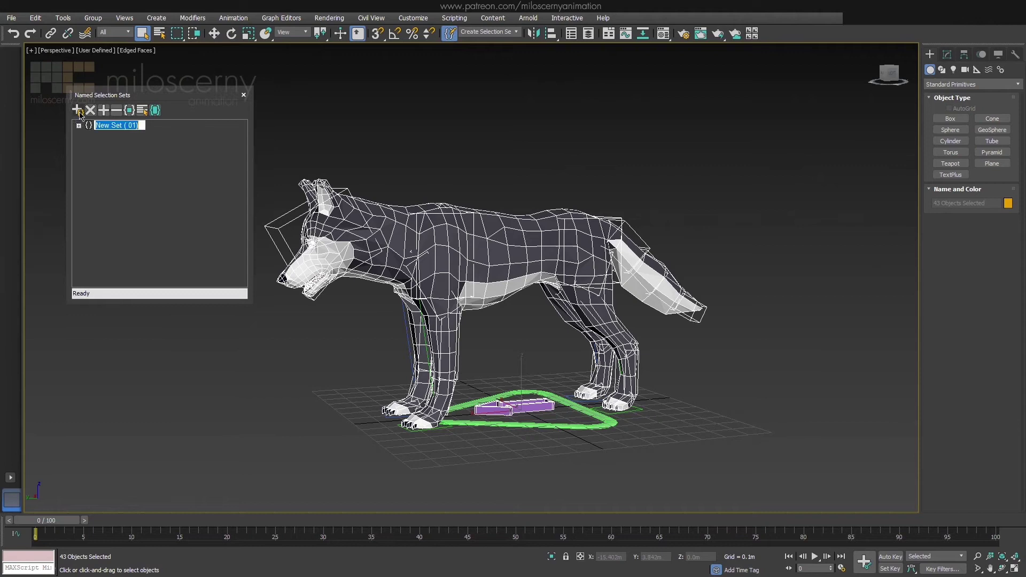
{"action": "type", "text": "model_export"}
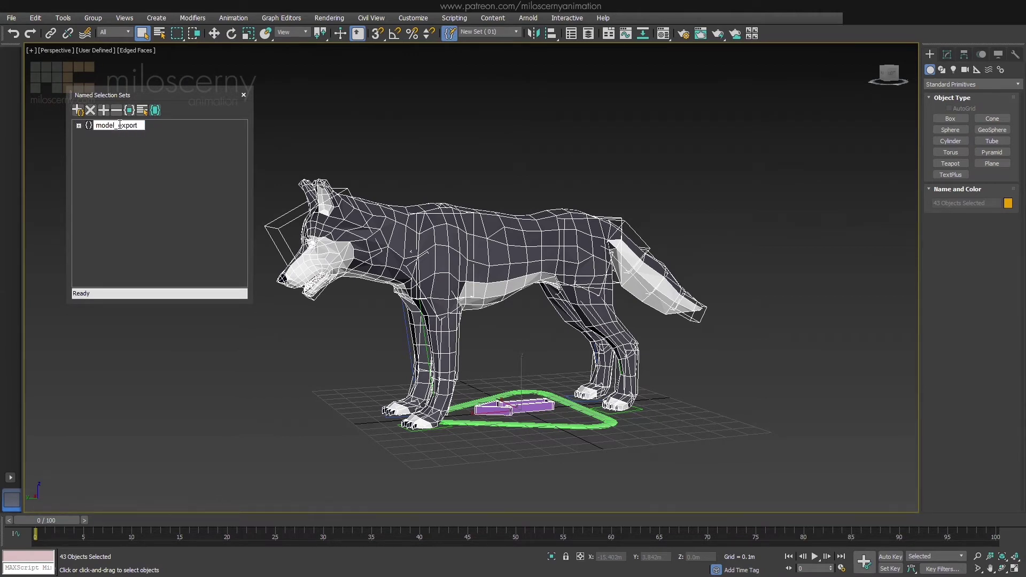
{"action": "key", "text": "Return"}
{"action": "left_click", "coordinate": [79, 126]}
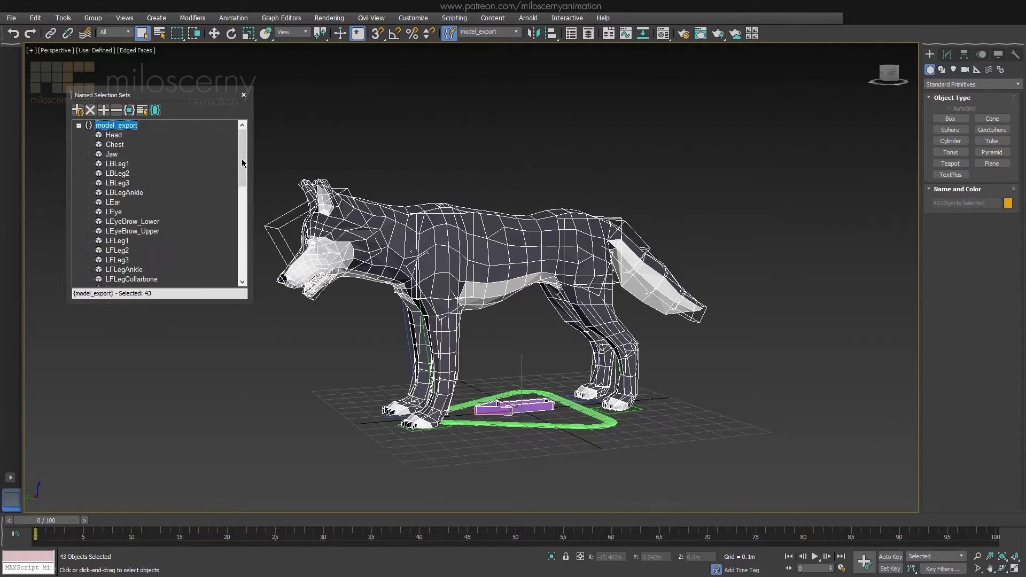
{"action": "mouse_move", "coordinate": [242, 162]}
{"action": "left_mouse_down"}
{"action": "mouse_move", "coordinate": [242, 202]}
{"action": "mouse_move", "coordinate": [242, 156]}
{"action": "left_mouse_up"}
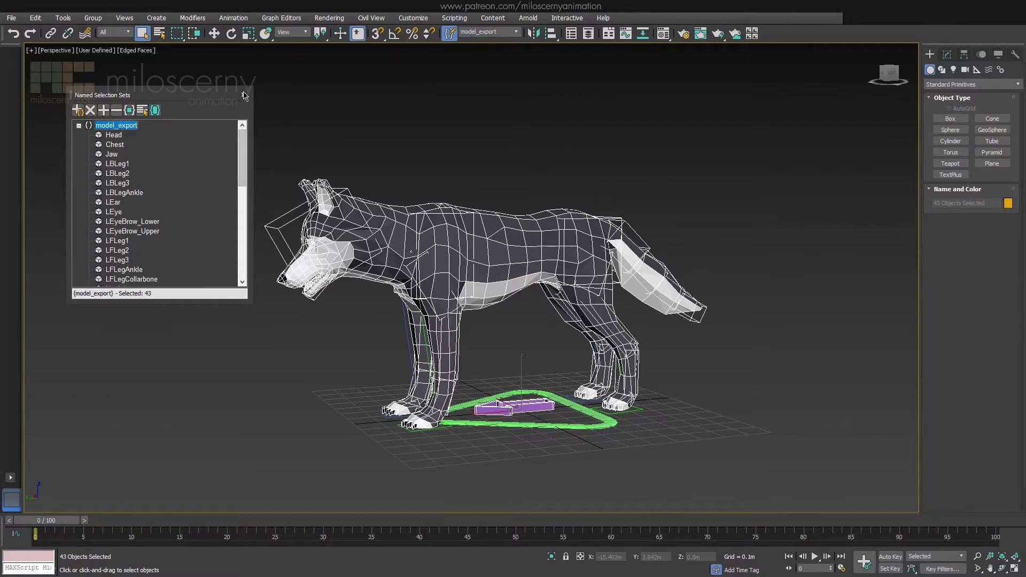
{"action": "left_click", "coordinate": [244, 96]}
Step: Clear the selection and reselect the mesh and bones by recalling the model_export selection set
{"action": "left_click", "coordinate": [681, 184]}
{"action": "left_click", "coordinate": [515, 32]}
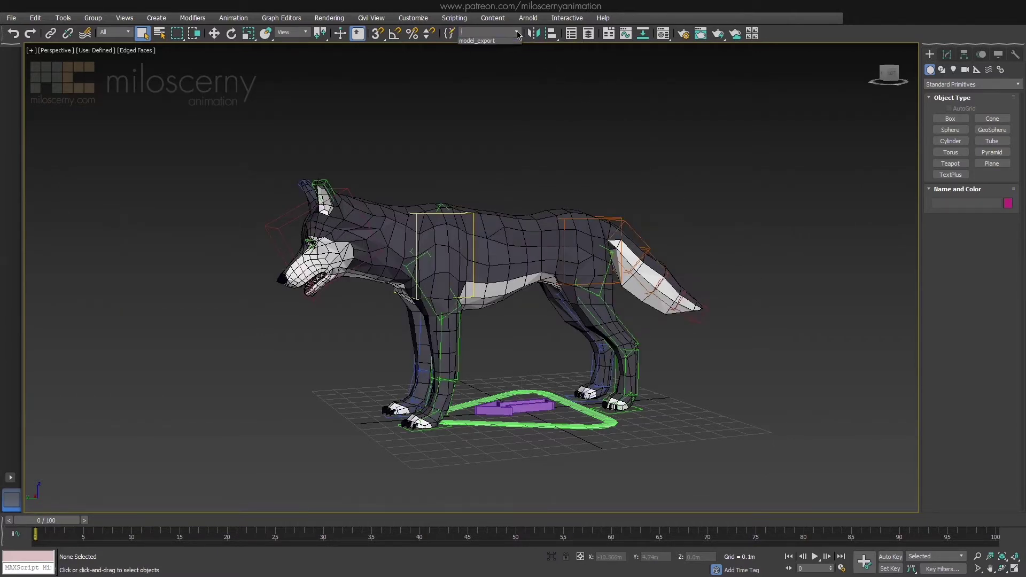
{"action": "left_click", "coordinate": [481, 42]}
{"action": "left_click", "coordinate": [728, 254]}
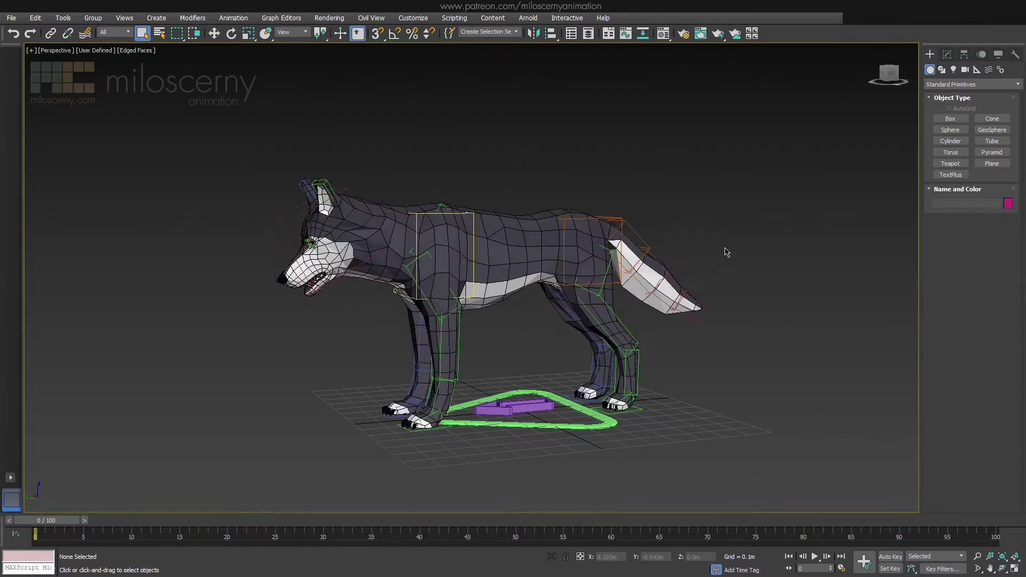
{"action": "left_click", "coordinate": [515, 34]}
{"action": "left_click", "coordinate": [492, 42]}
Step: Start exporting only the selected objects, and create and open a new folder named exports for the file
{"action": "left_click", "coordinate": [13, 20]}
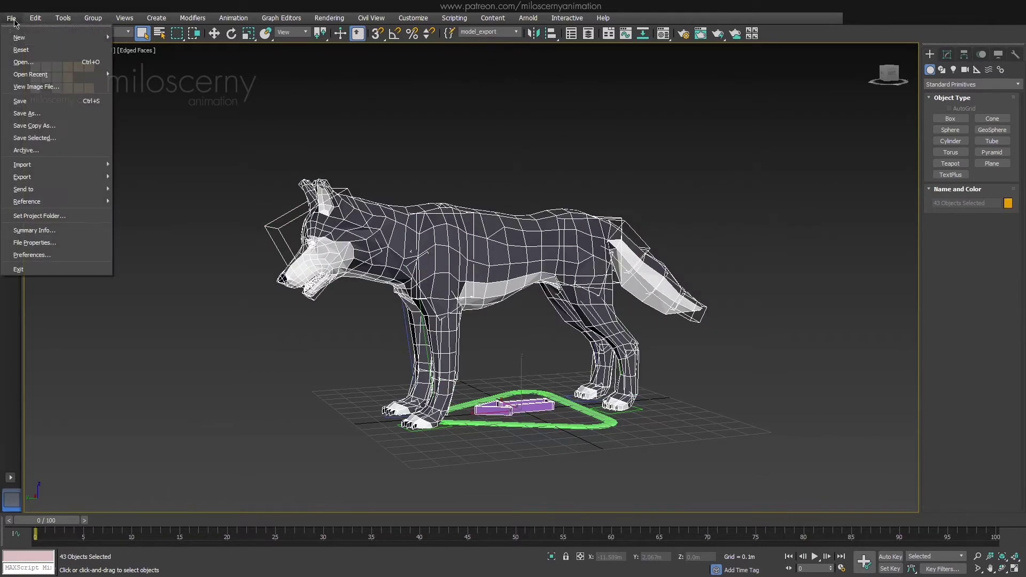
{"action": "mouse_move", "coordinate": [53, 178]}
{"action": "left_click", "coordinate": [147, 197]}
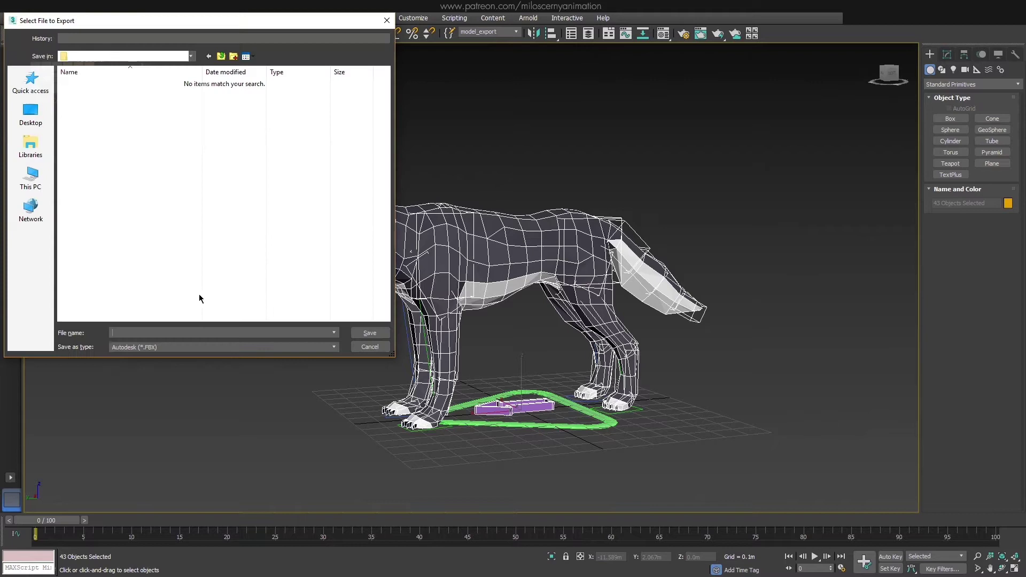
{"action": "right_click", "coordinate": [122, 190]}
{"action": "mouse_move", "coordinate": [224, 328]}
{"action": "left_click", "coordinate": [291, 331]}
{"action": "type", "text": "exports"}
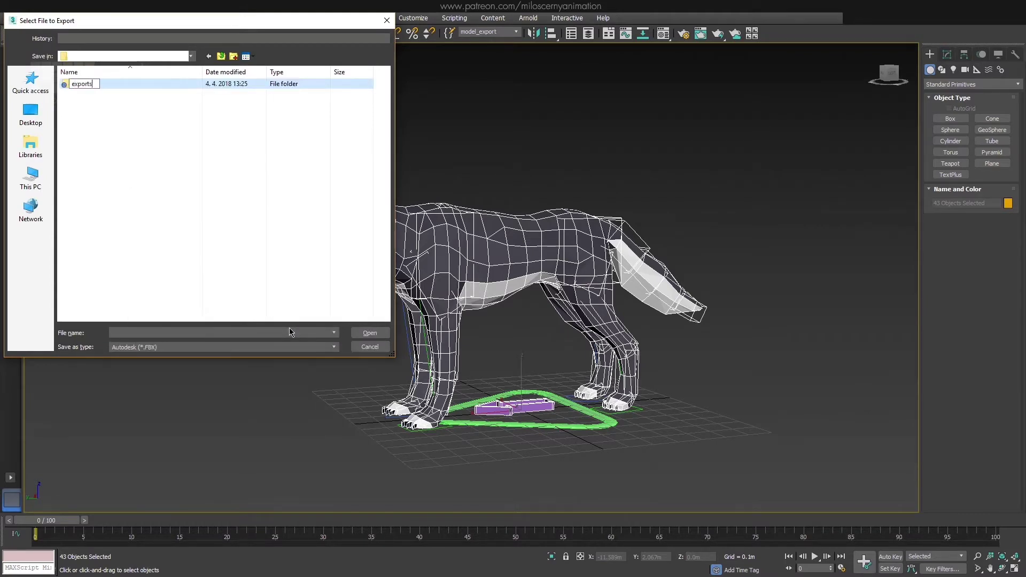
{"action": "key", "text": "Return"}
{"action": "double_click", "coordinate": [98, 85]}
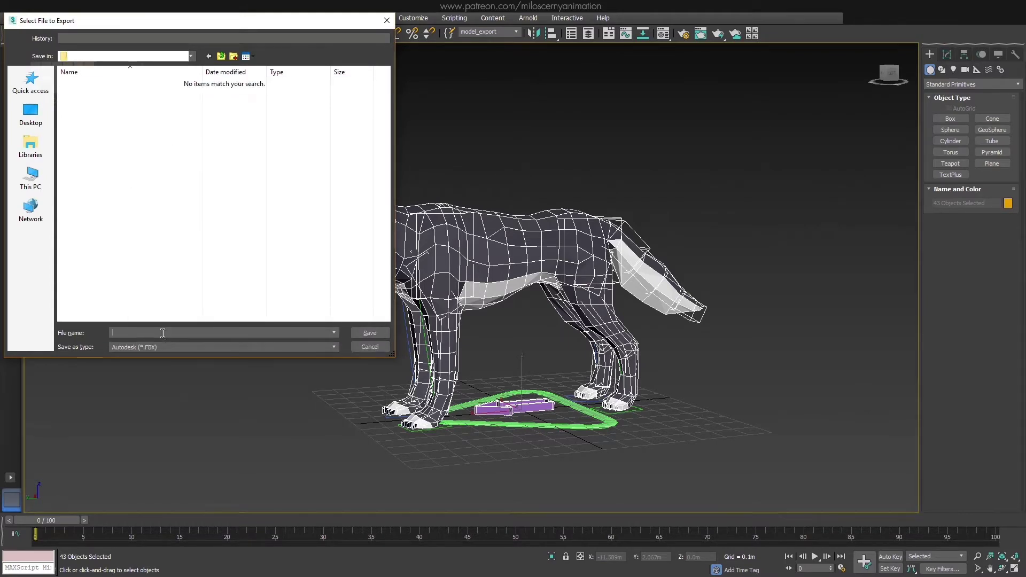
Step: Name the export file wolf_model and save it as Autodesk FBX
{"action": "left_click", "coordinate": [279, 334]}
{"action": "type", "text": "wolf_model"}
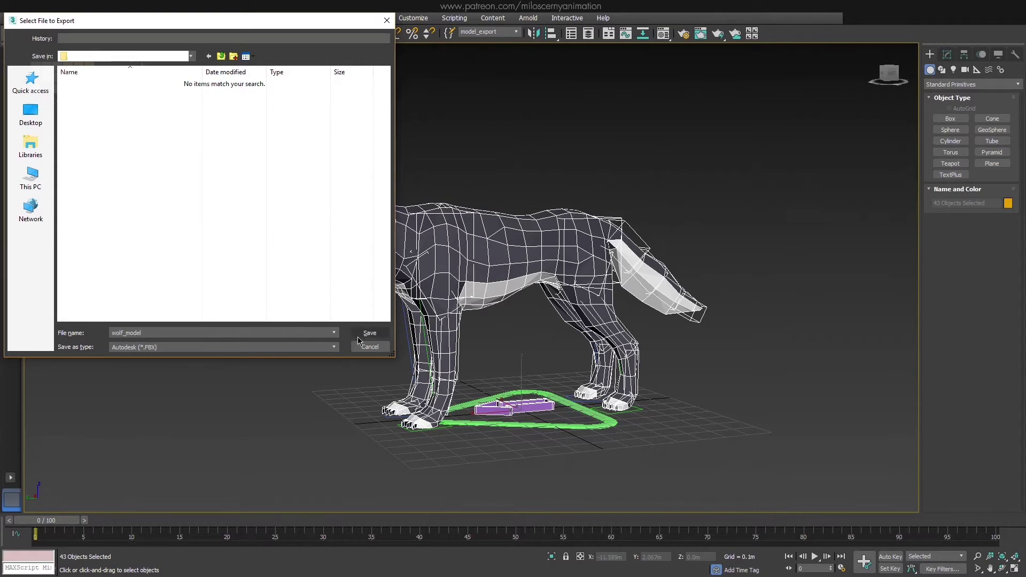
{"action": "left_click", "coordinate": [358, 336]}
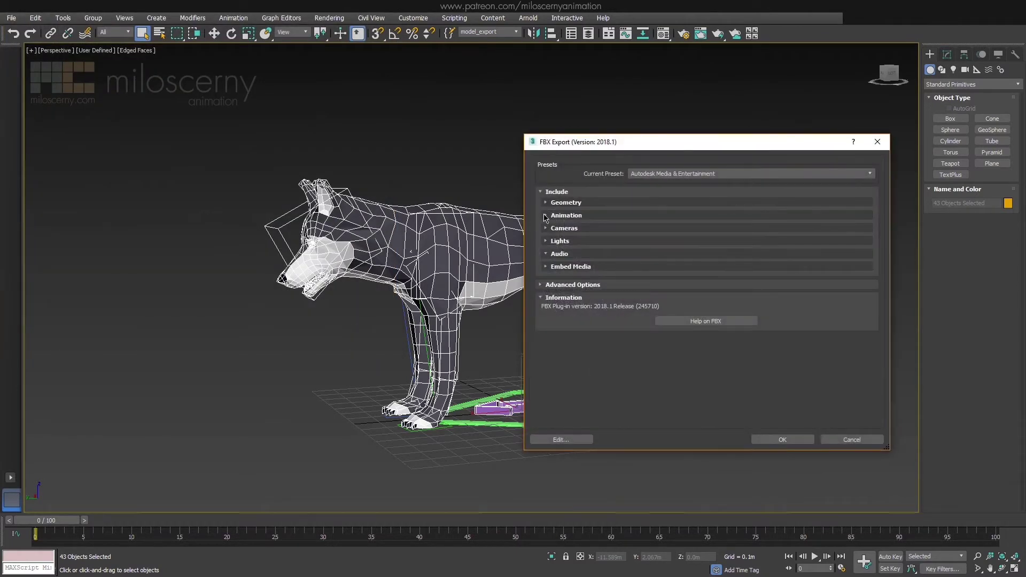
Step: Turn off Animation in the FBX export settings, review the Geometry options, and complete the model export
{"action": "left_click", "coordinate": [546, 216]}
{"action": "left_click", "coordinate": [561, 226]}
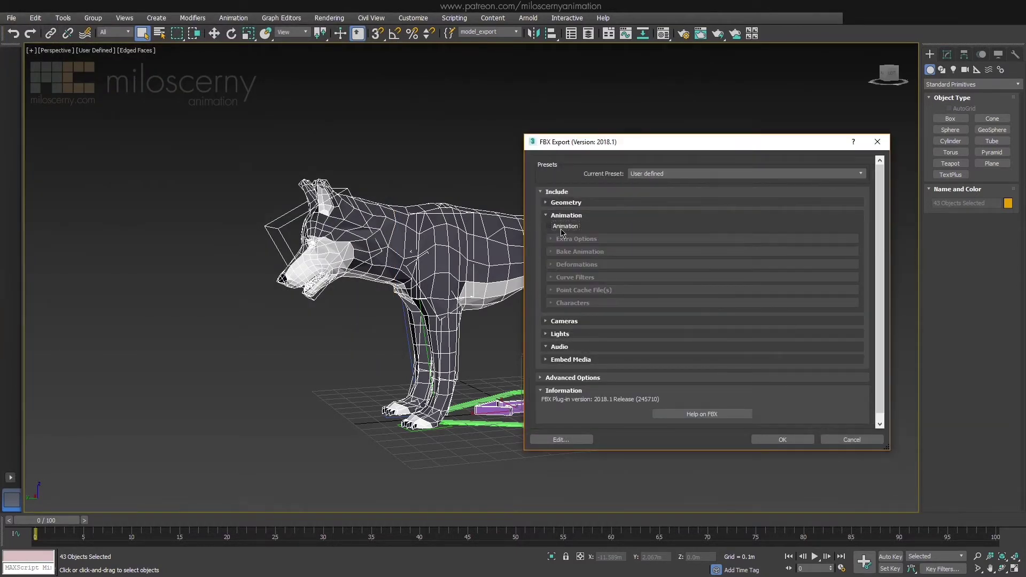
{"action": "left_click", "coordinate": [547, 203]}
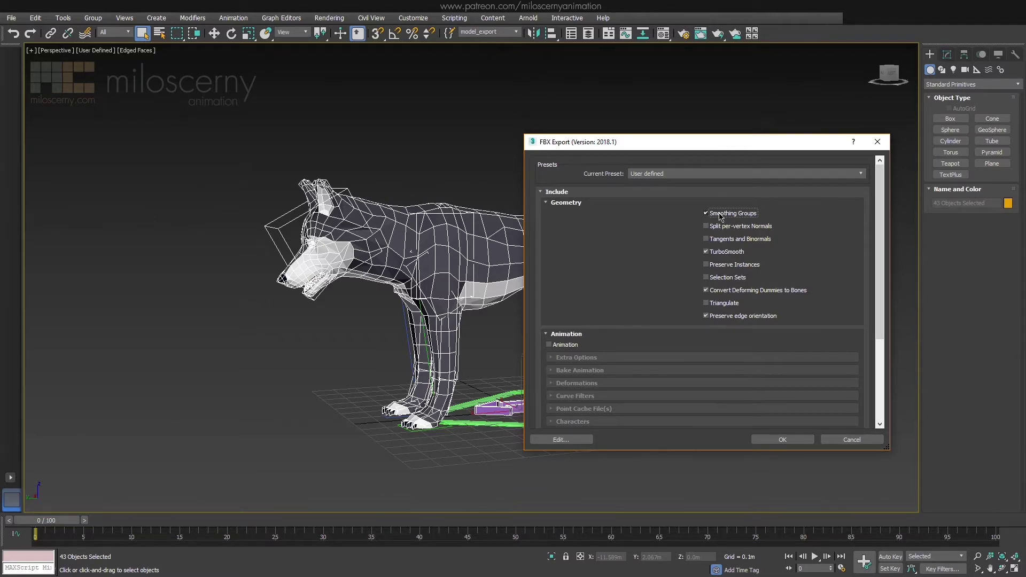
{"action": "left_click", "coordinate": [782, 438]}
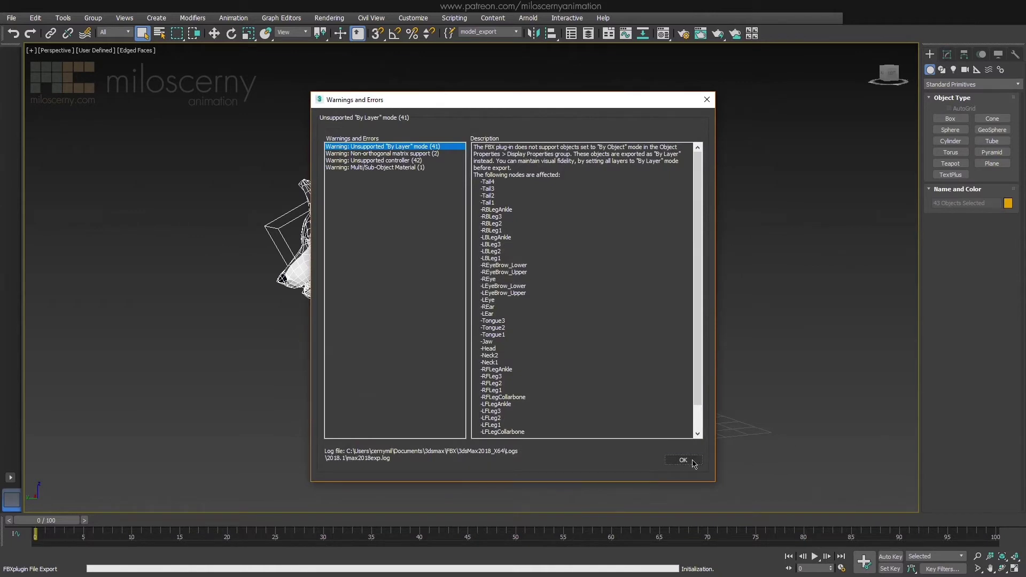
{"action": "left_click", "coordinate": [683, 460]}
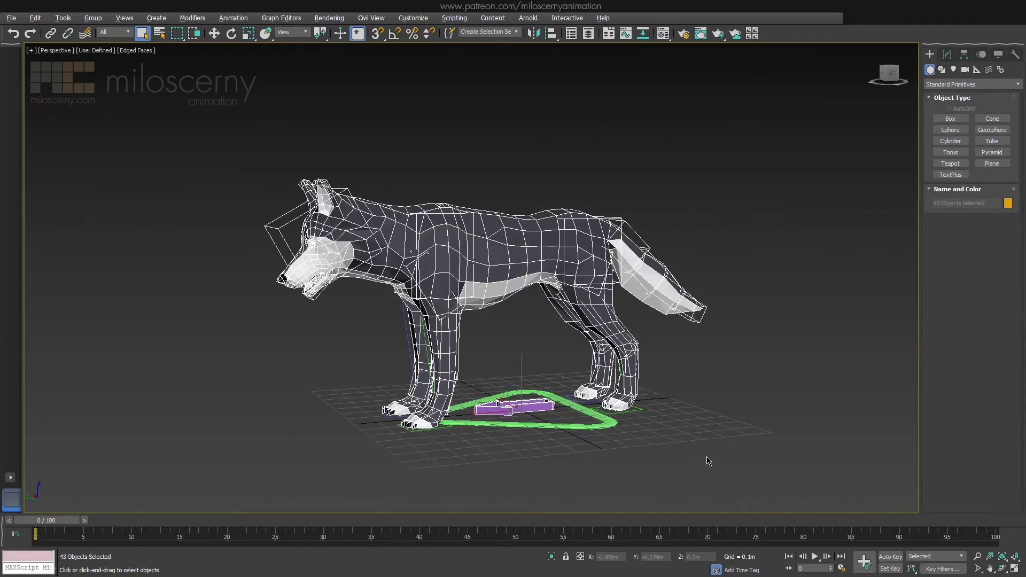
Step: Clear the selection, and select the full bone hierarchy and the purple ground arrow without the body mesh
{"action": "left_click", "coordinate": [707, 459]}
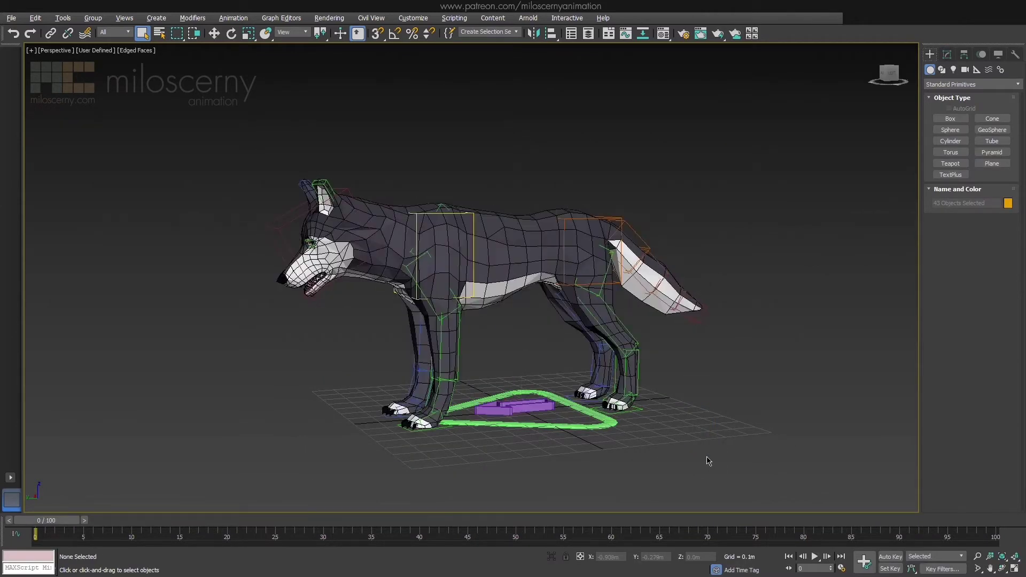
{"action": "double_click", "coordinate": [612, 218]}
{"action": "left_click", "coordinate": [530, 404], "text": "ctrl"}
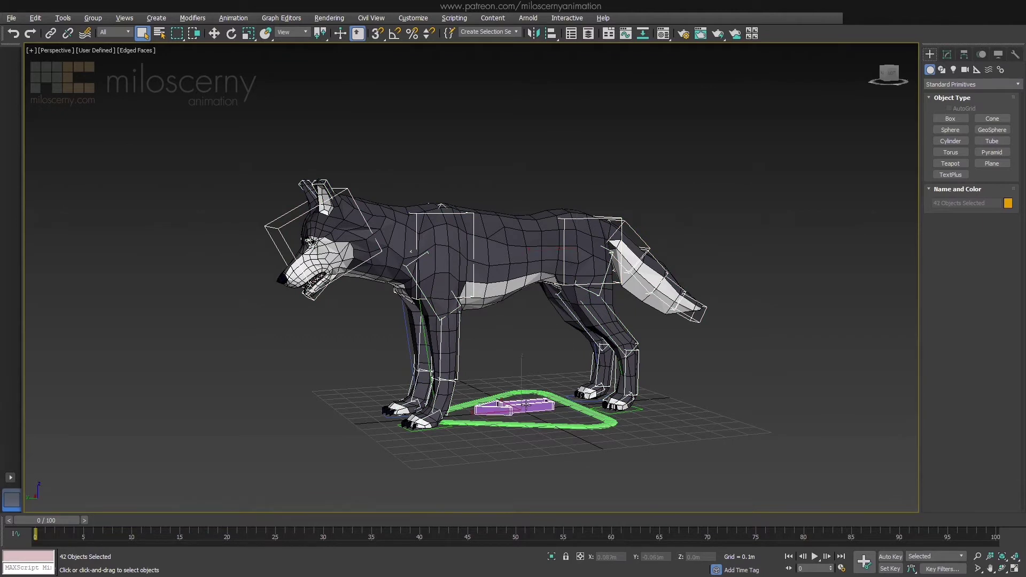
Step: Create a named selection set called anim_export from the selected bones and arrow, and review its contents
{"action": "left_click", "coordinate": [449, 33]}
{"action": "left_click", "coordinate": [80, 111]}
{"action": "type", "text": "anim_"}
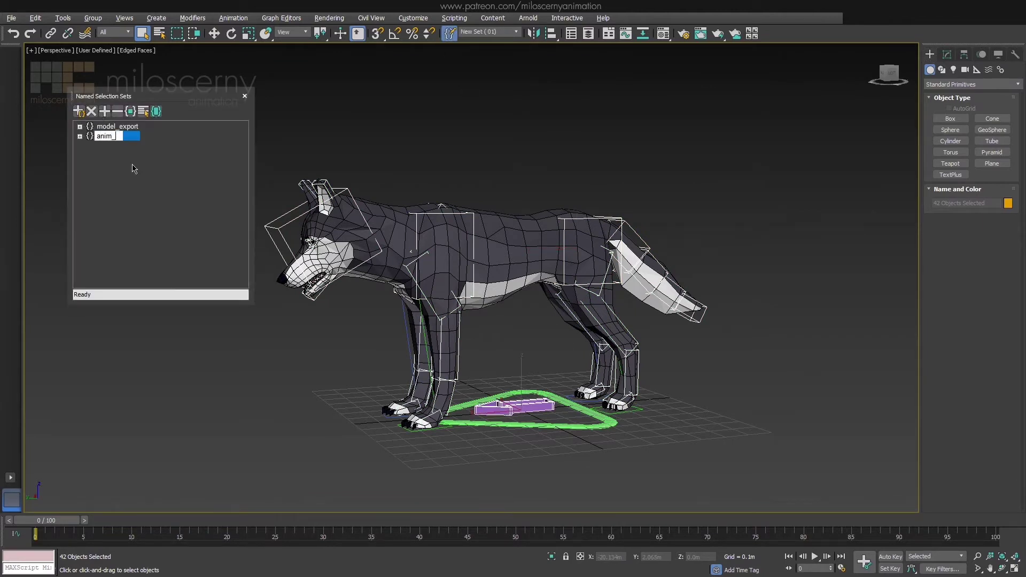
{"action": "type", "text": "export"}
{"action": "key", "text": "Return"}
{"action": "left_click", "coordinate": [79, 137]}
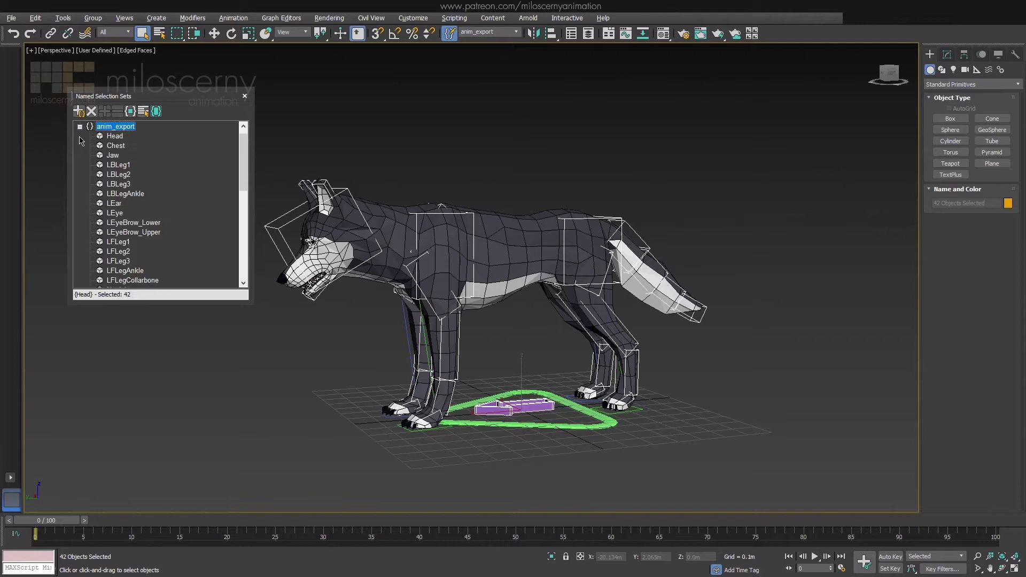
{"action": "mouse_move", "coordinate": [243, 167]}
{"action": "left_mouse_down"}
{"action": "mouse_move", "coordinate": [243, 207]}
{"action": "mouse_move", "coordinate": [243, 161]}
{"action": "left_mouse_up"}
{"action": "left_click", "coordinate": [245, 96]}
Step: Check the anim_export selection set by recalling it from an empty selection, and deselect everything
{"action": "left_click", "coordinate": [519, 59]}
{"action": "left_click", "coordinate": [517, 32]}
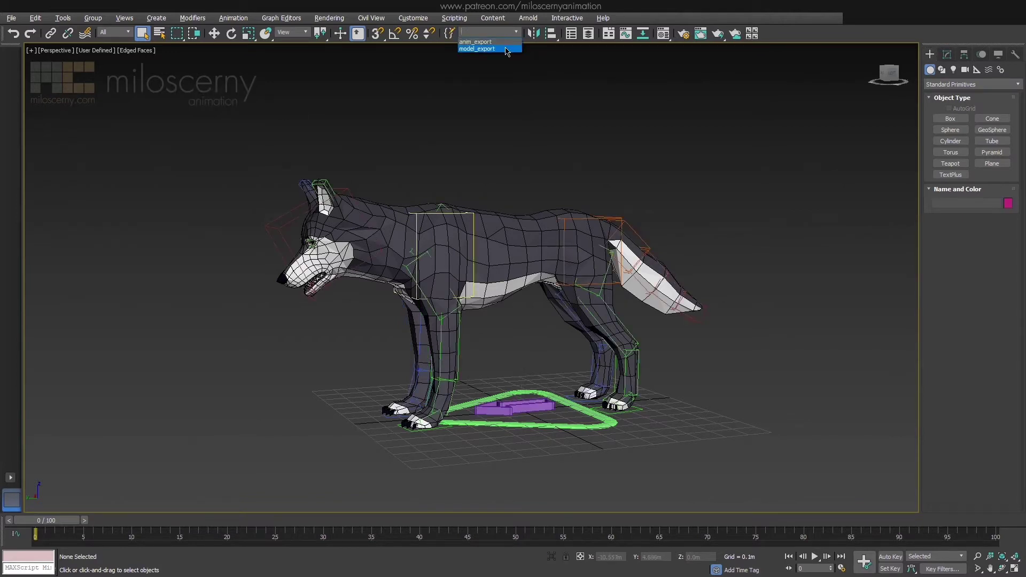
{"action": "left_click", "coordinate": [504, 42]}
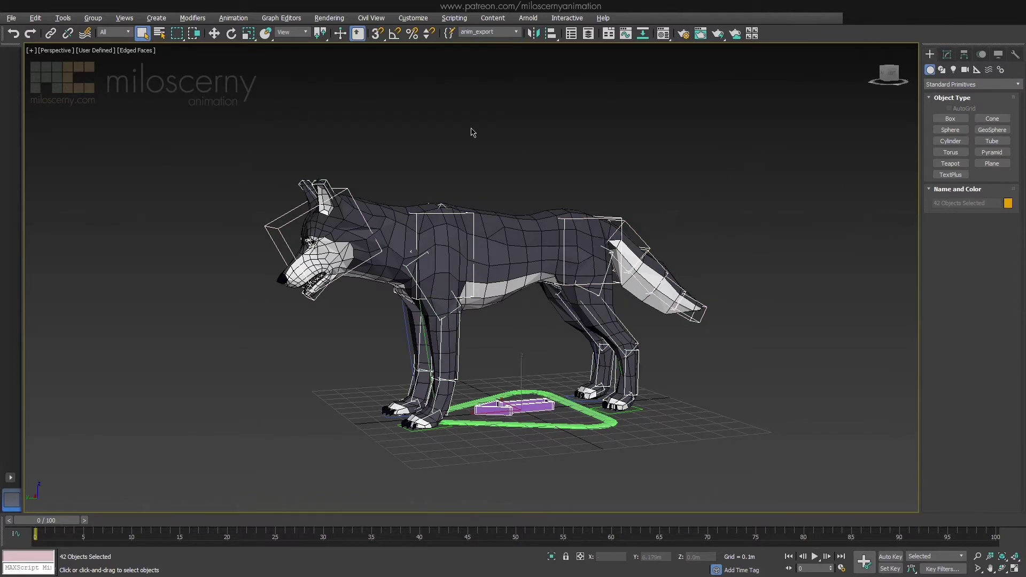
{"action": "left_click", "coordinate": [502, 137]}
Step: Save the wolf rig scene as a 3ds Max file in the folder that contains exports
{"action": "left_click", "coordinate": [11, 18]}
{"action": "left_click", "coordinate": [21, 115]}
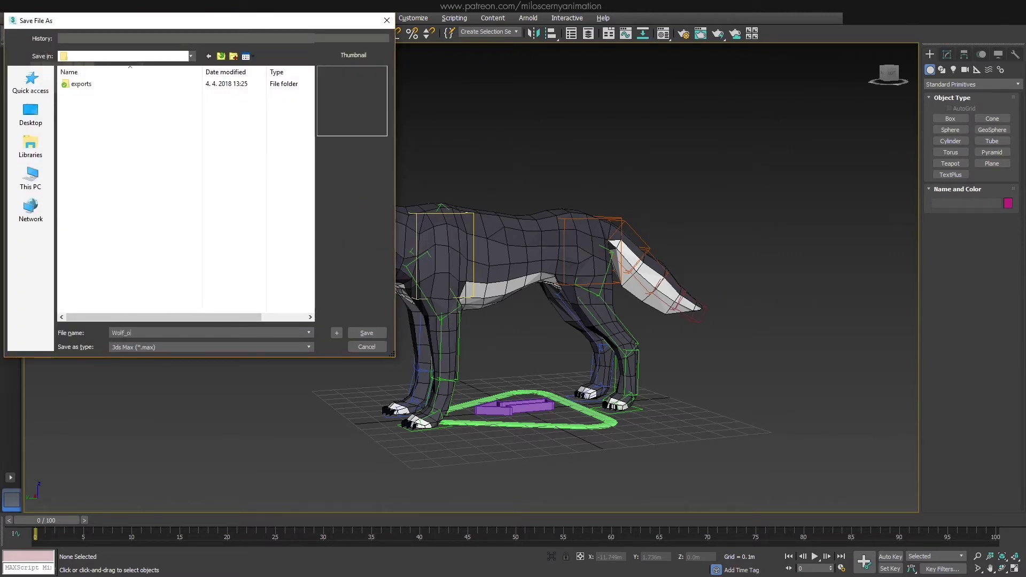
{"action": "left_click", "coordinate": [366, 332]}
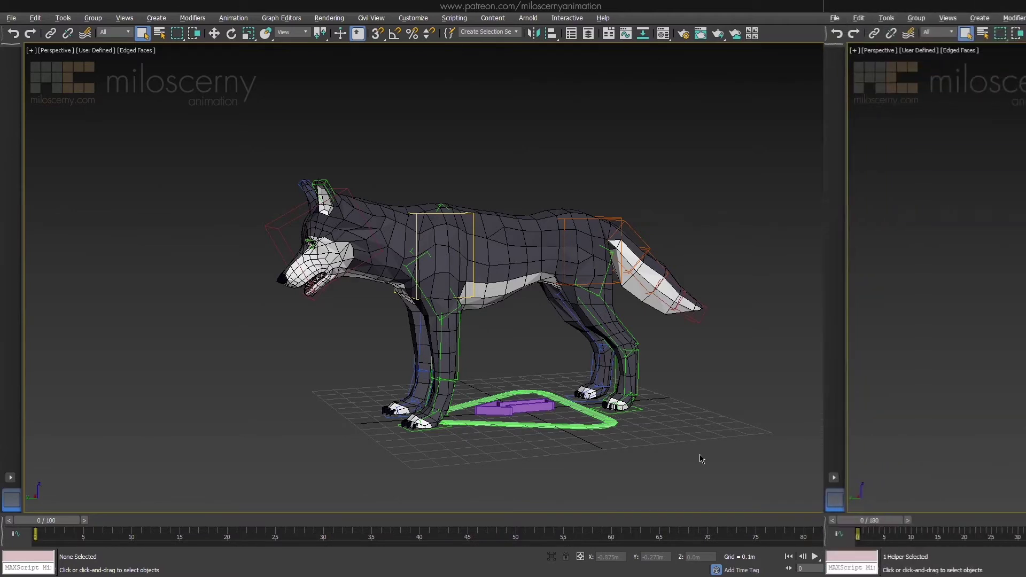
Step: Play back the wolf animation and disable the stand_idle_1.180f layer along with its breathing, stand_idle_1, eyes_blink, ears and eyes layers
{"action": "left_click", "coordinate": [816, 559]}
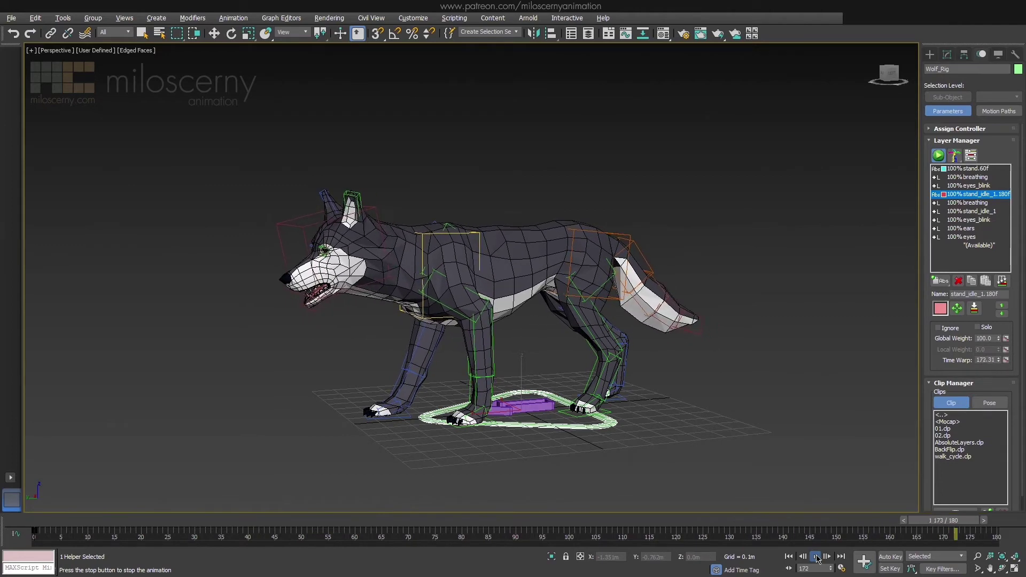
{"action": "left_click", "coordinate": [816, 559]}
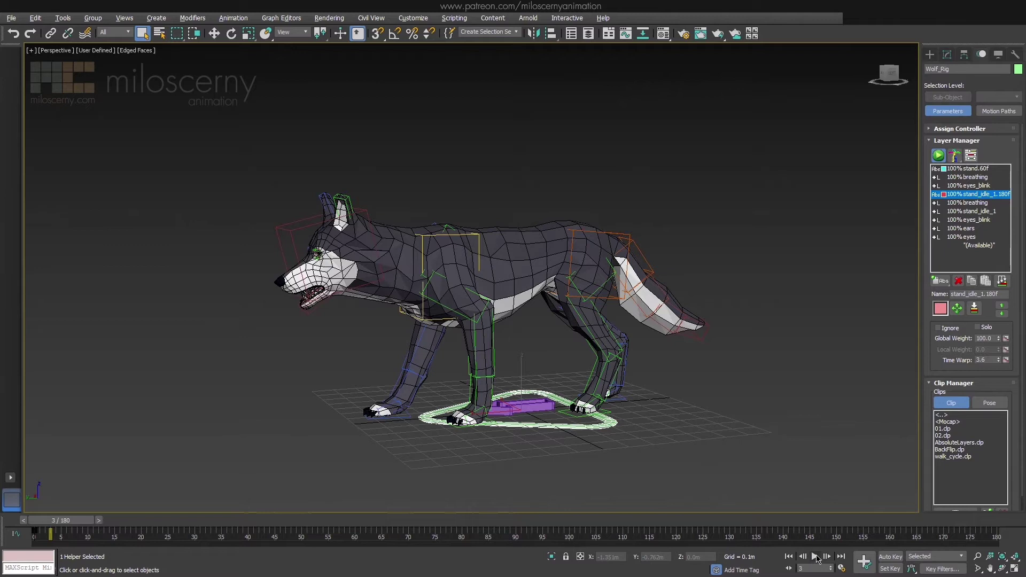
{"action": "left_click", "coordinate": [980, 236]}
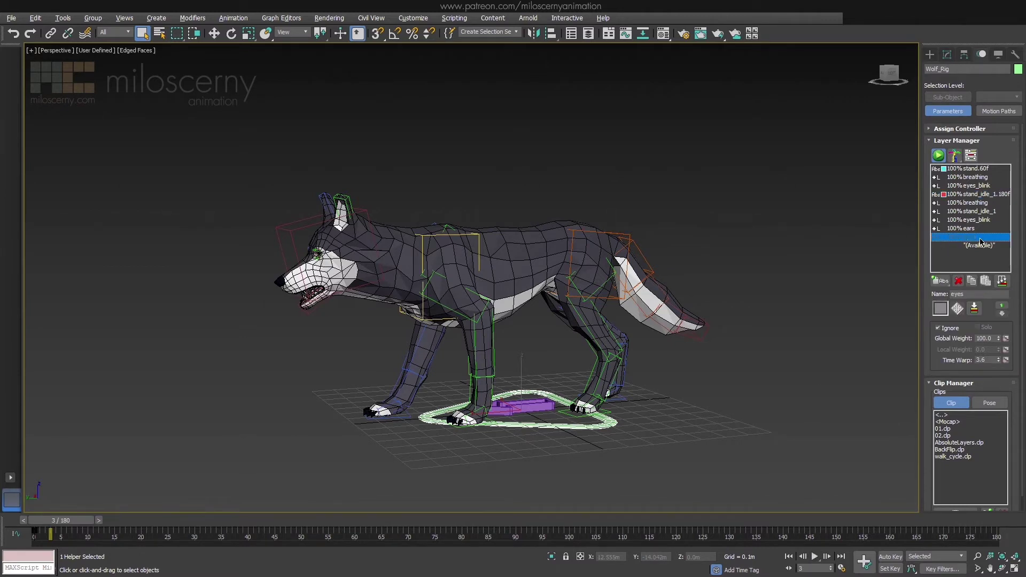
{"action": "left_click", "coordinate": [981, 228]}
{"action": "left_click", "coordinate": [984, 220]}
{"action": "double_click", "coordinate": [986, 212]}
{"action": "double_click", "coordinate": [987, 203]}
{"action": "double_click", "coordinate": [987, 195]}
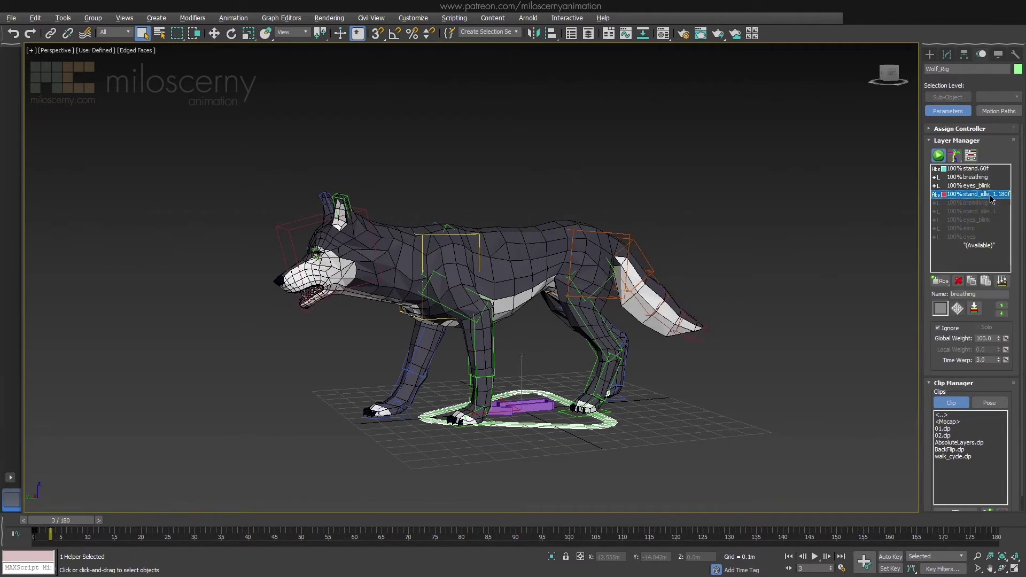
Step: Play back the remaining stand animation and return to frame 0
{"action": "left_click", "coordinate": [815, 557]}
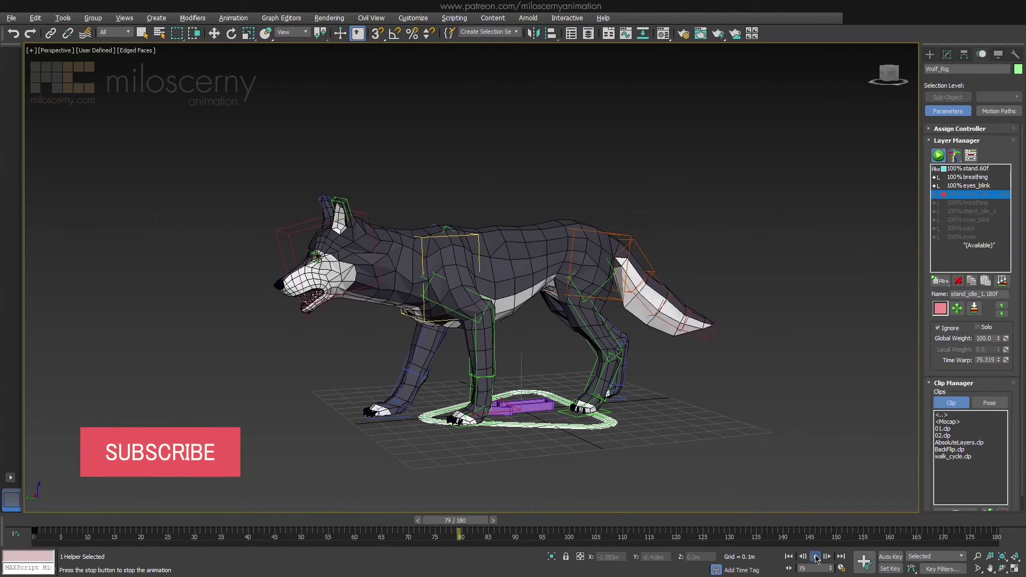
{"action": "left_click", "coordinate": [816, 558]}
{"action": "left_click_drag", "start_coordinate": [455, 520], "coordinate": [56, 526]}
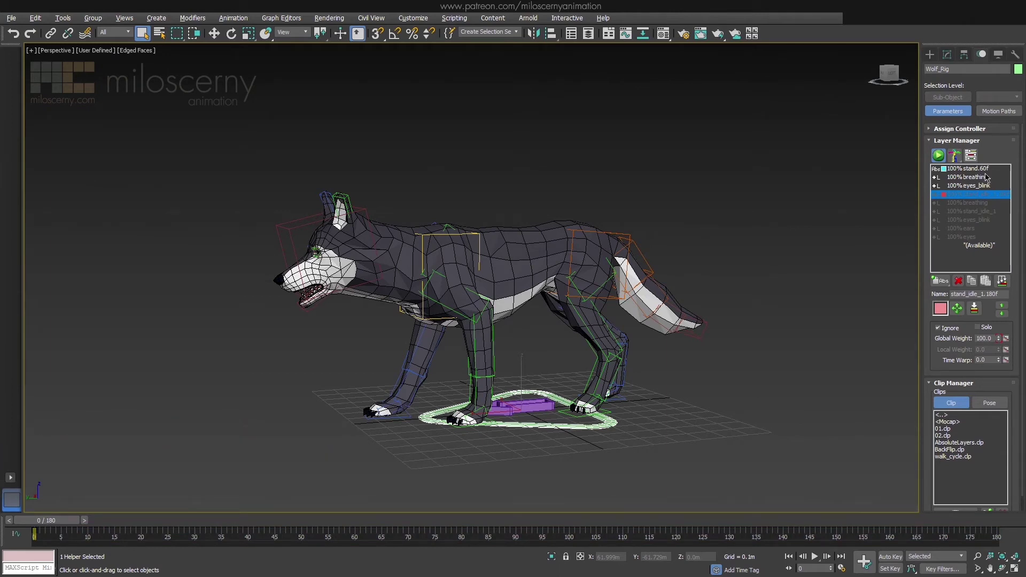
Step: Set the animation's end time to frame 60 in the time configuration
{"action": "left_click", "coordinate": [843, 568]}
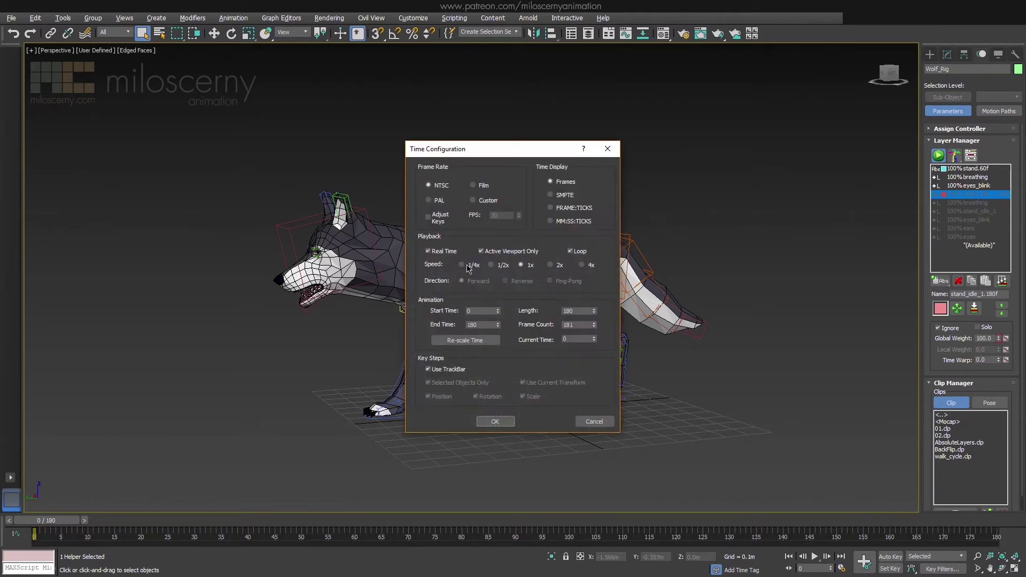
{"action": "left_click", "coordinate": [495, 423]}
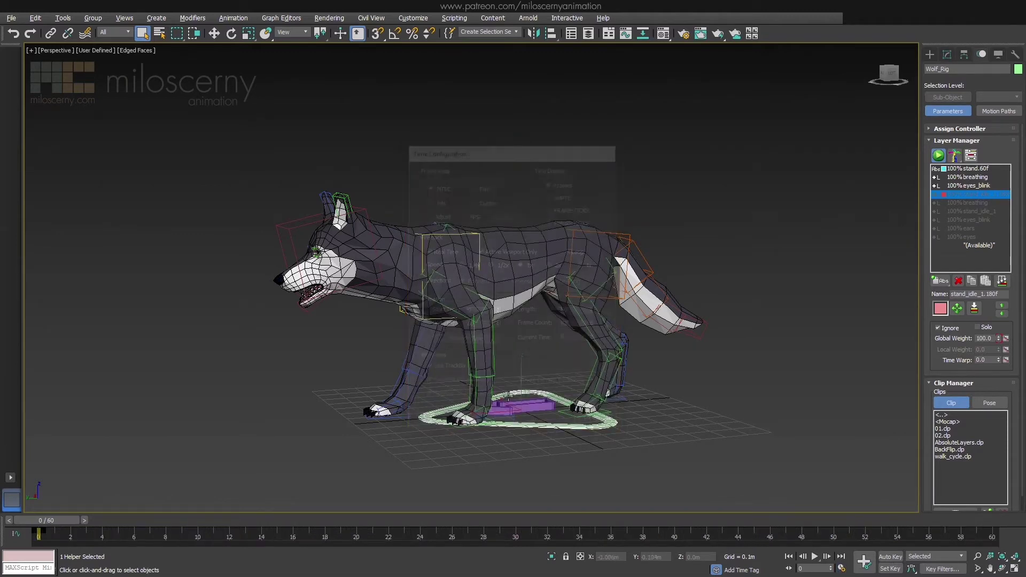
Step: Select the anim_export selection set and export only the selected objects as an FBX file named wolf_stand
{"action": "left_click", "coordinate": [517, 33]}
{"action": "left_click", "coordinate": [511, 42]}
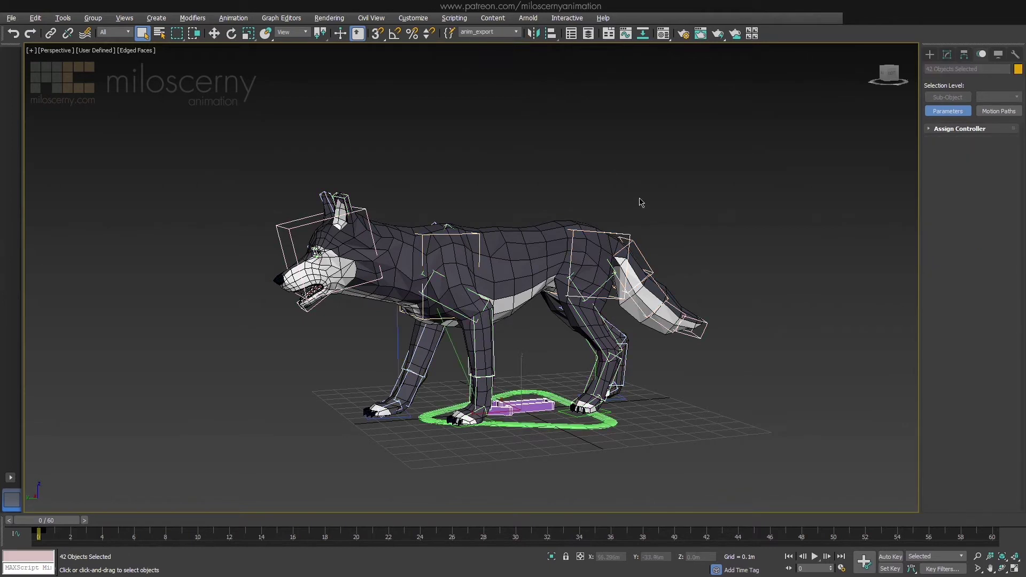
{"action": "left_click", "coordinate": [11, 18]}
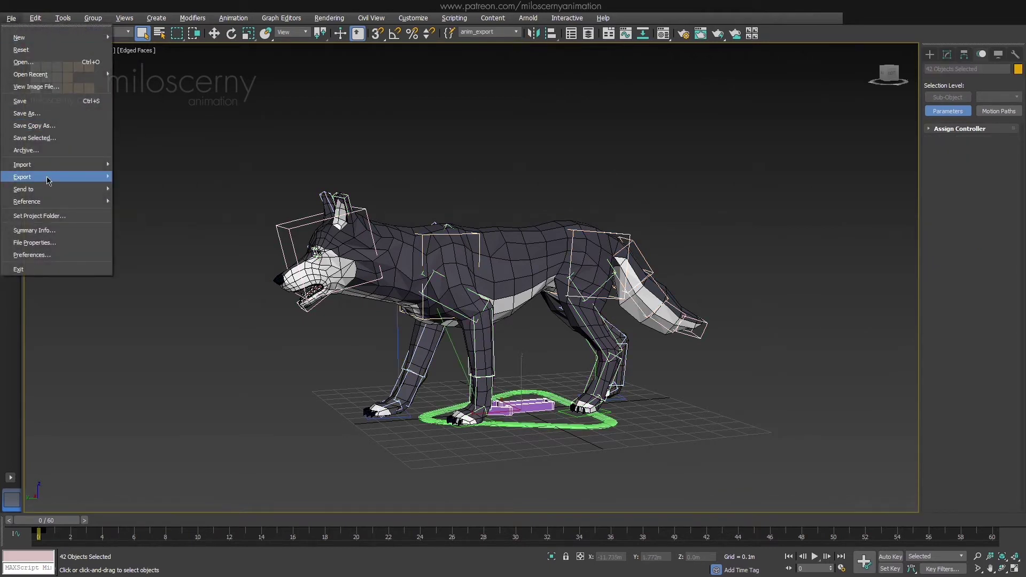
{"action": "mouse_move", "coordinate": [53, 178]}
{"action": "left_click", "coordinate": [152, 198]}
{"action": "type", "text": "wolf_stand"}
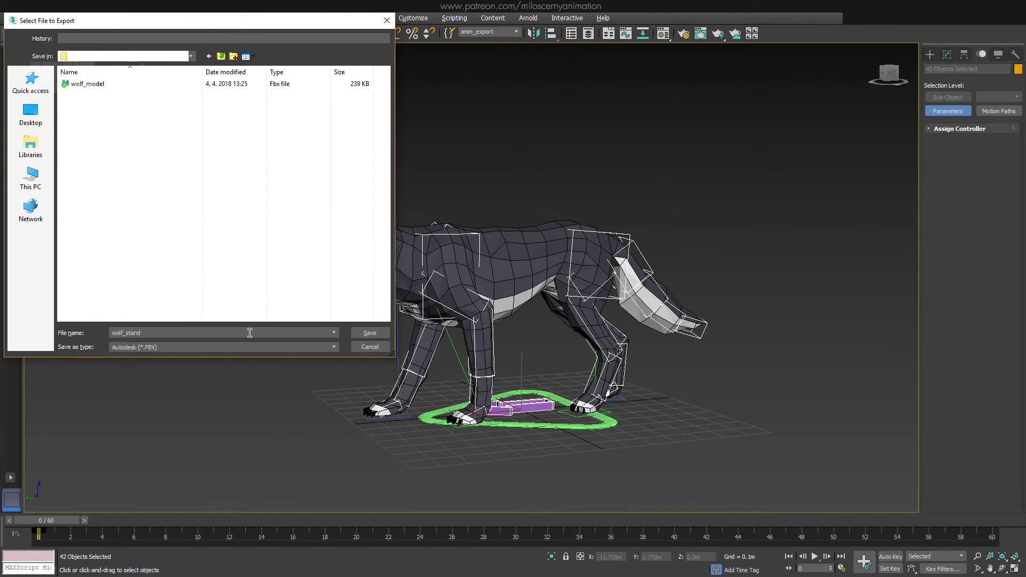
{"action": "left_click", "coordinate": [369, 333]}
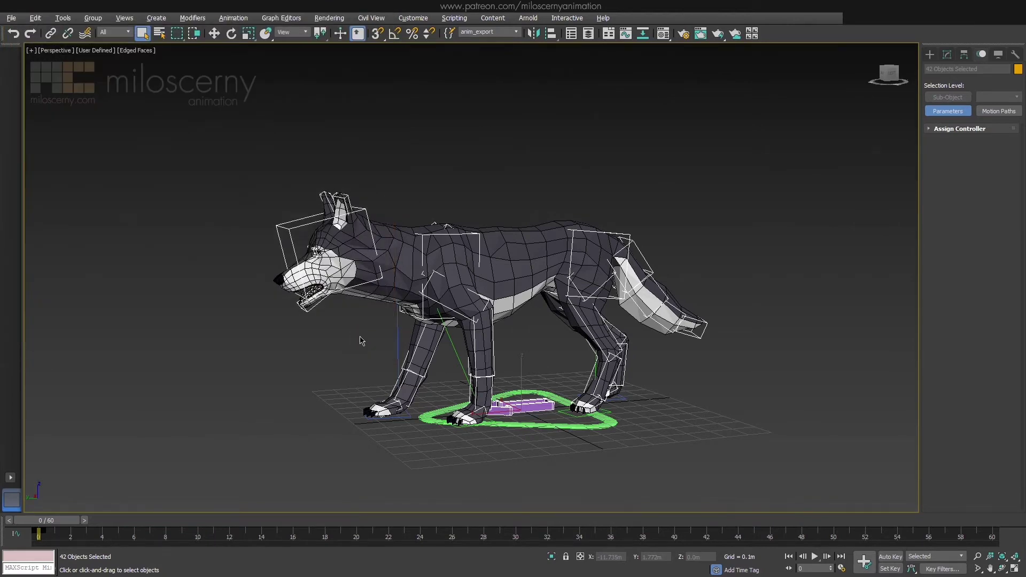
Step: Enable Animation and Bake Animation in the FBX options and run the wolf_stand export
{"action": "left_click", "coordinate": [549, 345]}
{"action": "left_click", "coordinate": [579, 371]}
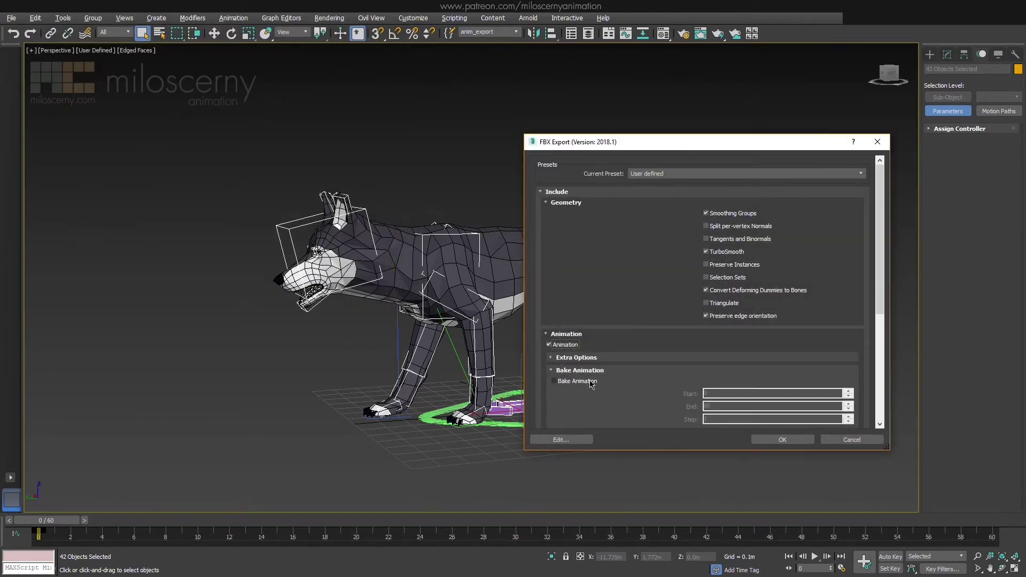
{"action": "left_click", "coordinate": [554, 381]}
{"action": "scroll", "coordinate": [592, 339], "scroll_direction": "down", "scroll_amount": 2}
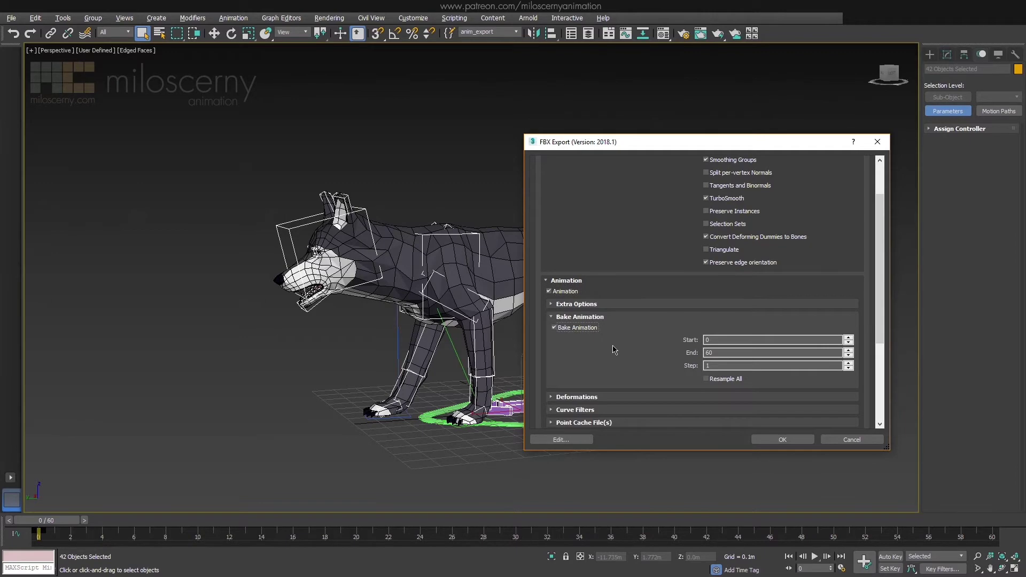
{"action": "left_click", "coordinate": [766, 437]}
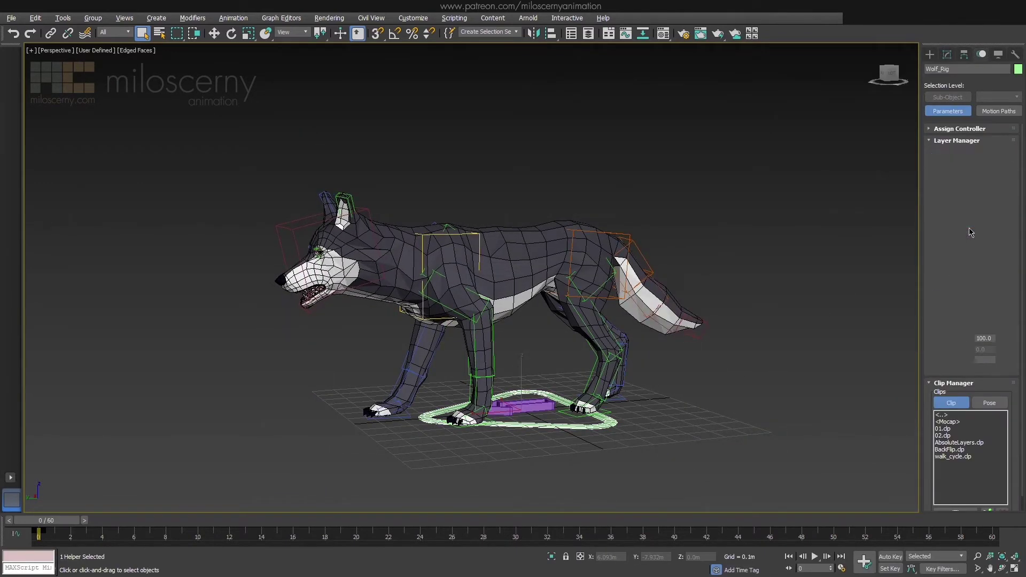
Step: Set the animation's end time to frame 180 in the time configuration
{"action": "left_click", "coordinate": [841, 569]}
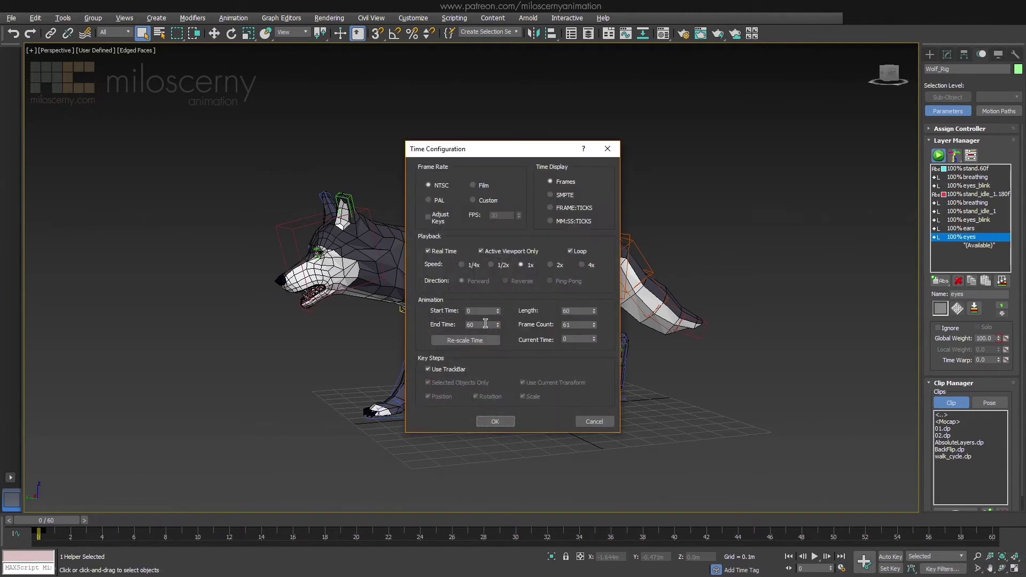
{"action": "type", "text": "180"}
{"action": "key", "text": "Return"}
Step: Export the objects of the anim_export selection set as an FBX file named wolf_stand_idle_1 with baked animation
{"action": "left_click", "coordinate": [516, 32]}
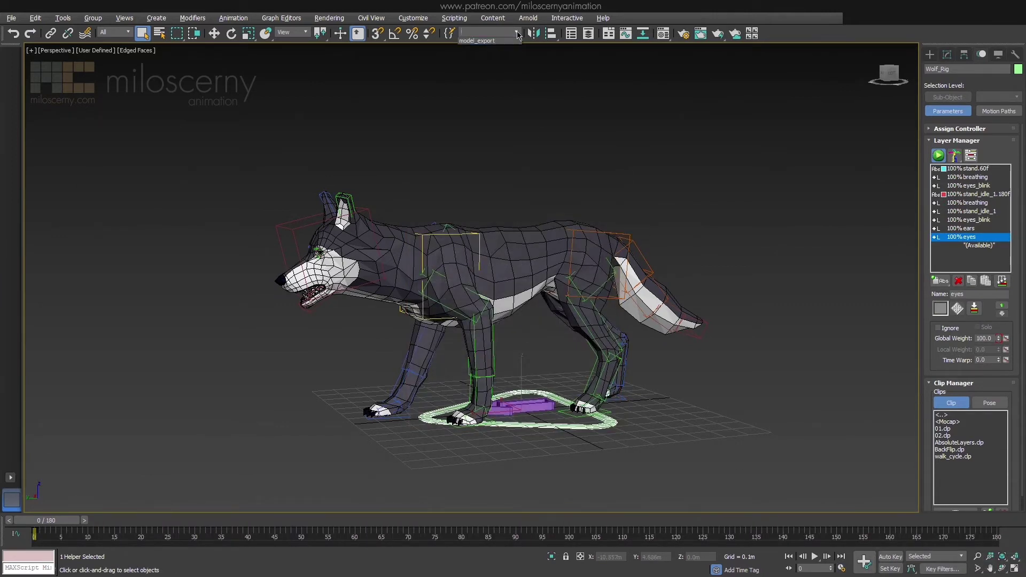
{"action": "left_click", "coordinate": [502, 42]}
{"action": "left_click", "coordinate": [11, 18]}
{"action": "mouse_move", "coordinate": [32, 180]}
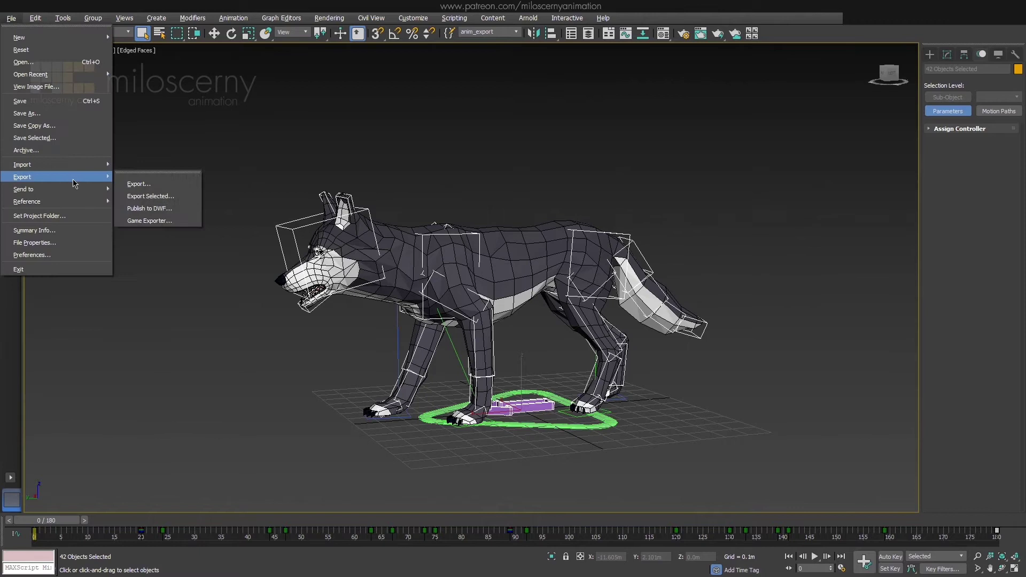
{"action": "left_click", "coordinate": [143, 193]}
{"action": "left_click", "coordinate": [162, 332]}
{"action": "type", "text": "wolf_"}
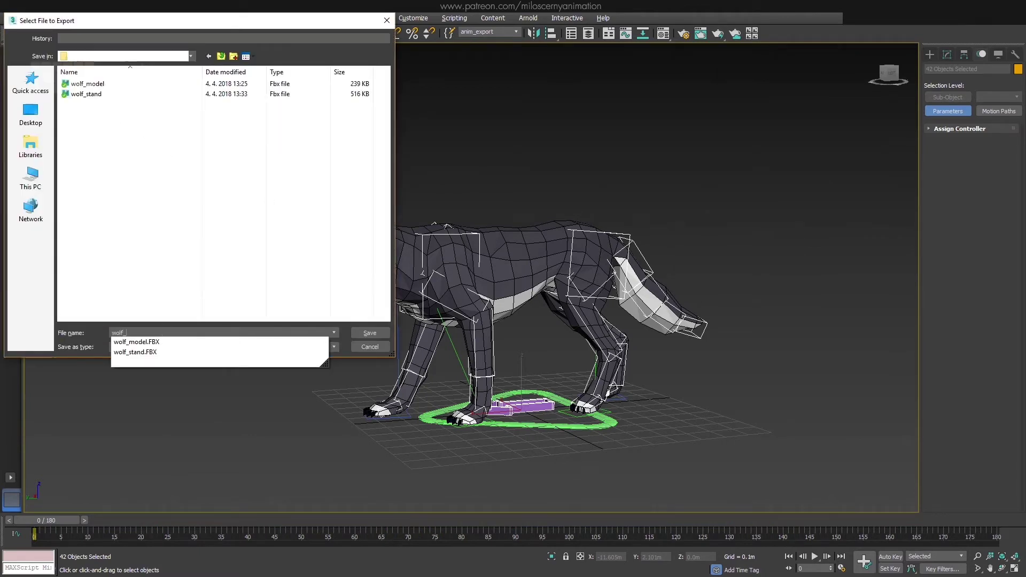
{"action": "type", "text": "stand_"}
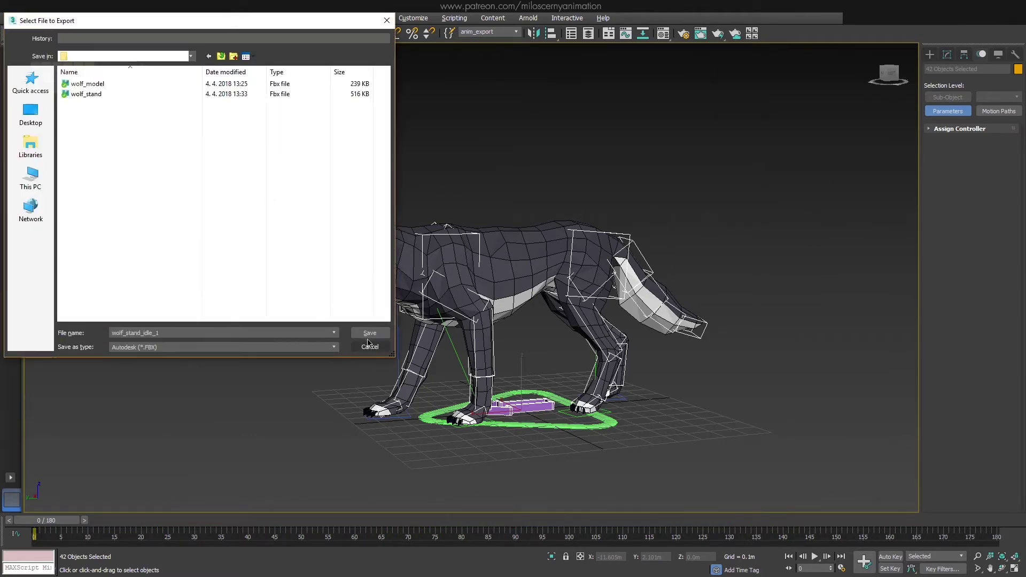
{"action": "type", "text": "idle_1"}
{"action": "left_click", "coordinate": [369, 333]}
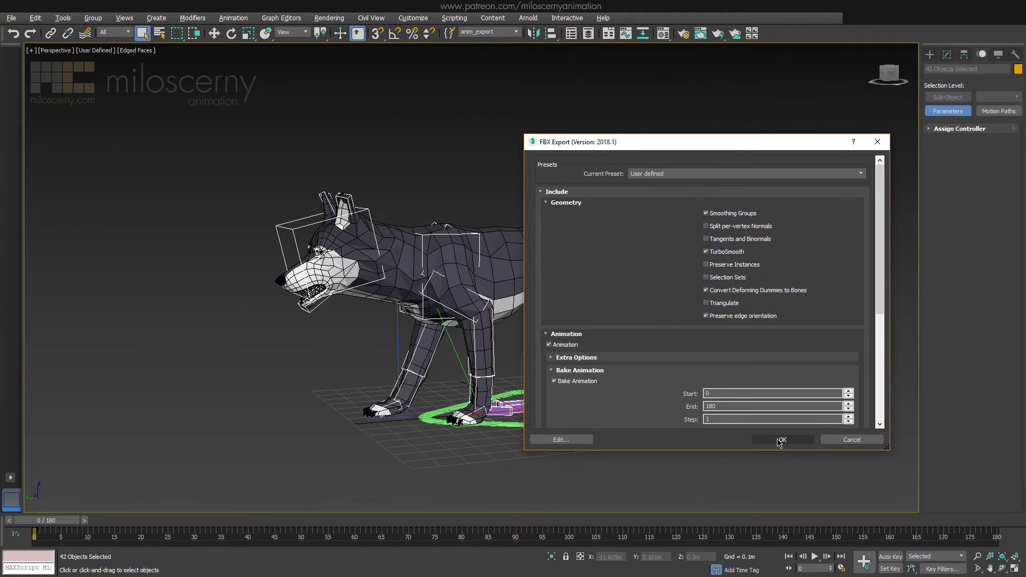
{"action": "left_click", "coordinate": [780, 439]}
{"action": "left_click", "coordinate": [691, 457]}
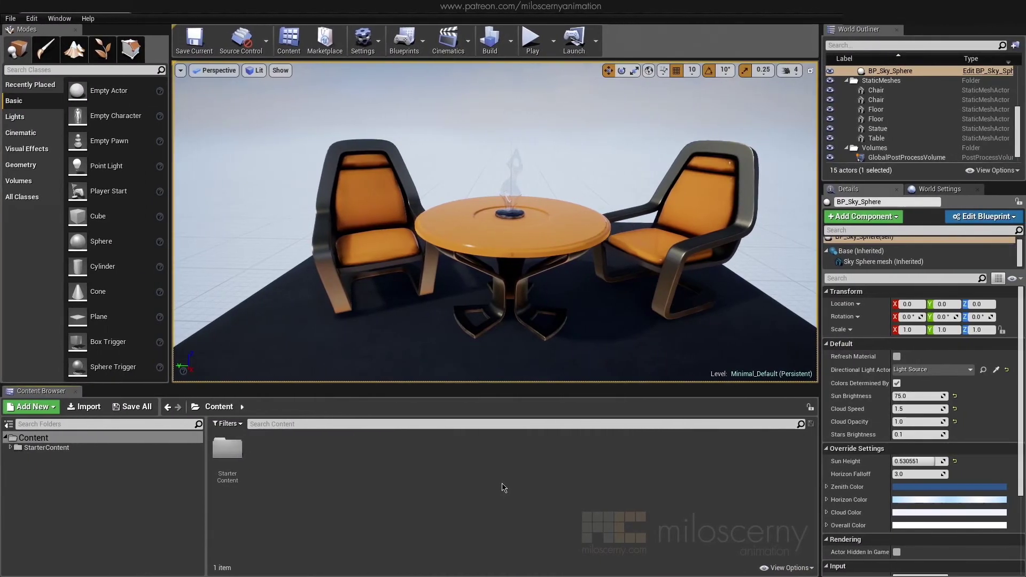
{"action": "mouse_move", "coordinate": [509, 355]}
{"action": "right_mouse_down"}
{"action": "mouse_move", "coordinate": [480, 345]}
{"action": "mouse_move", "coordinate": [529, 305]}
{"action": "mouse_move", "coordinate": [494, 342]}
{"action": "mouse_move", "coordinate": [496, 369]}
{"action": "mouse_move", "coordinate": [493, 359]}
{"action": "right_mouse_up"}
{"action": "key", "text": "s"}
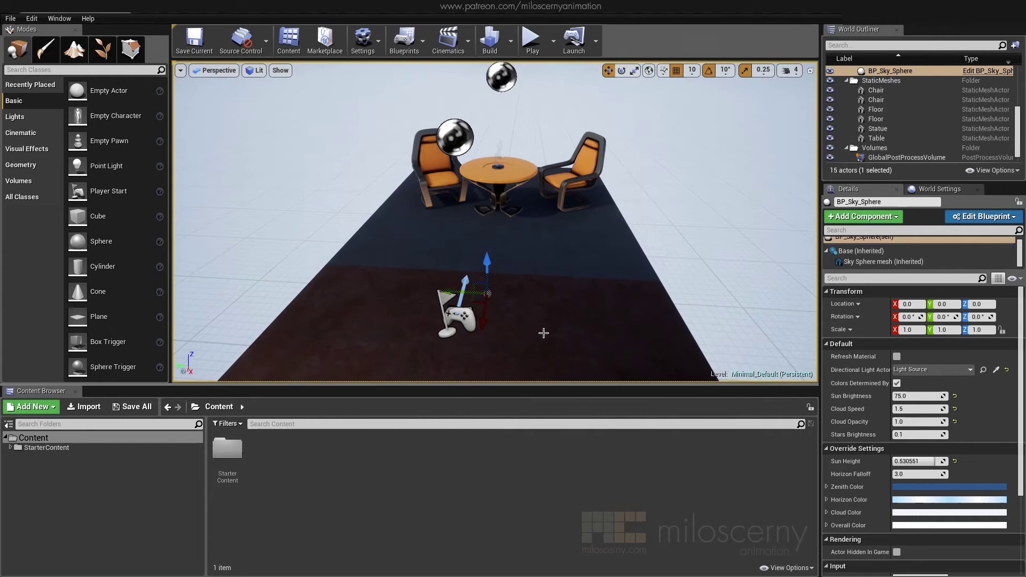
{"action": "left_click", "coordinate": [618, 328]}
{"action": "left_click_drag", "start_coordinate": [618, 328], "coordinate": [557, 345], "text": "alt"}
{"action": "left_click", "coordinate": [611, 339]}
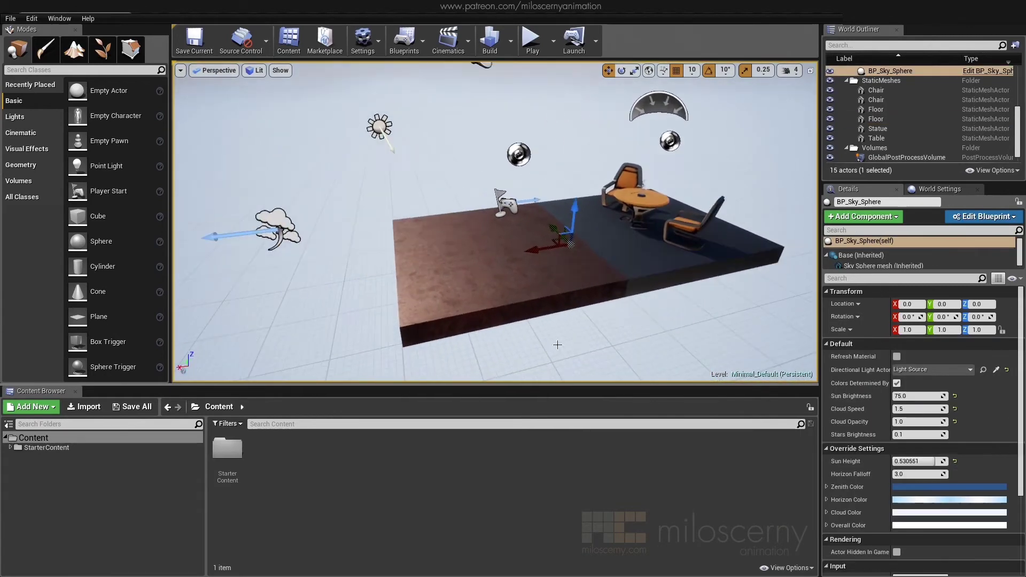
Step: In Unreal Engine, create a folder named Characters inside the Content folder and open it
{"action": "left_click", "coordinate": [32, 407]}
{"action": "left_click", "coordinate": [61, 129]}
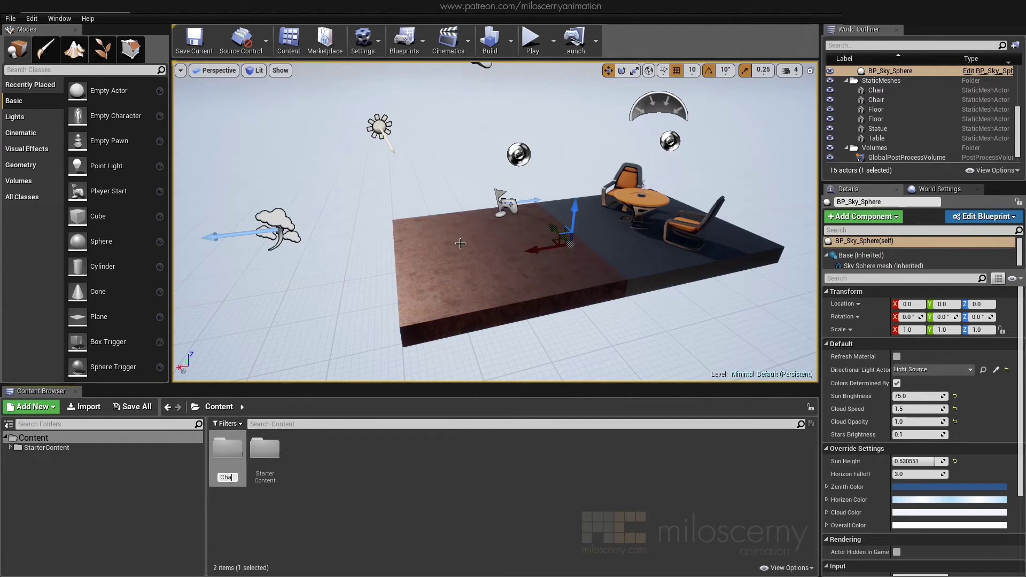
{"action": "type", "text": "Characters"}
{"action": "key", "text": "Return"}
{"action": "double_click", "coordinate": [228, 454]}
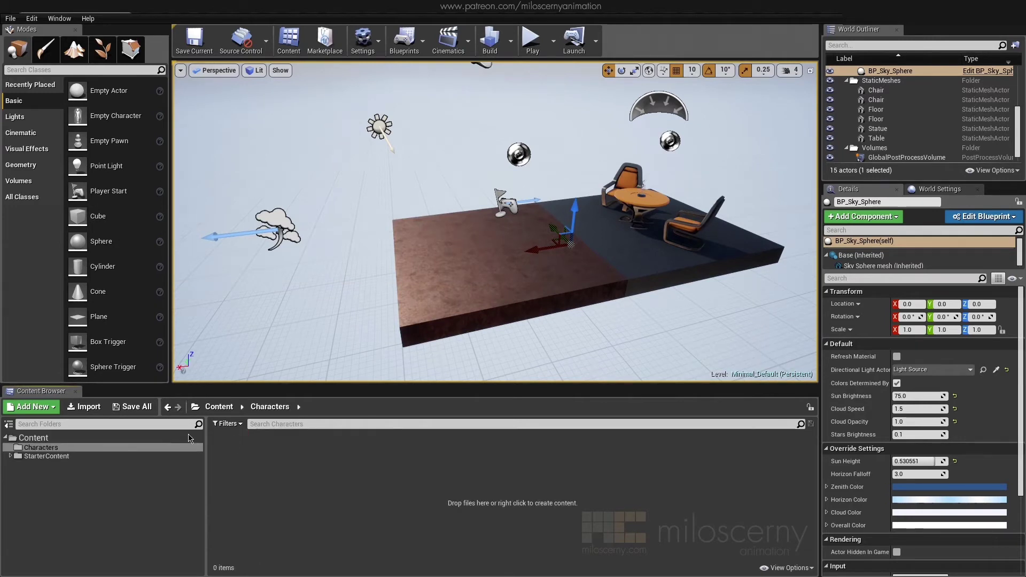
Step: Create a folder named Wolf inside the Characters folder and open it
{"action": "left_click", "coordinate": [32, 407]}
{"action": "left_click", "coordinate": [62, 131]}
{"action": "type", "text": "Wolf"}
{"action": "key", "text": "Return"}
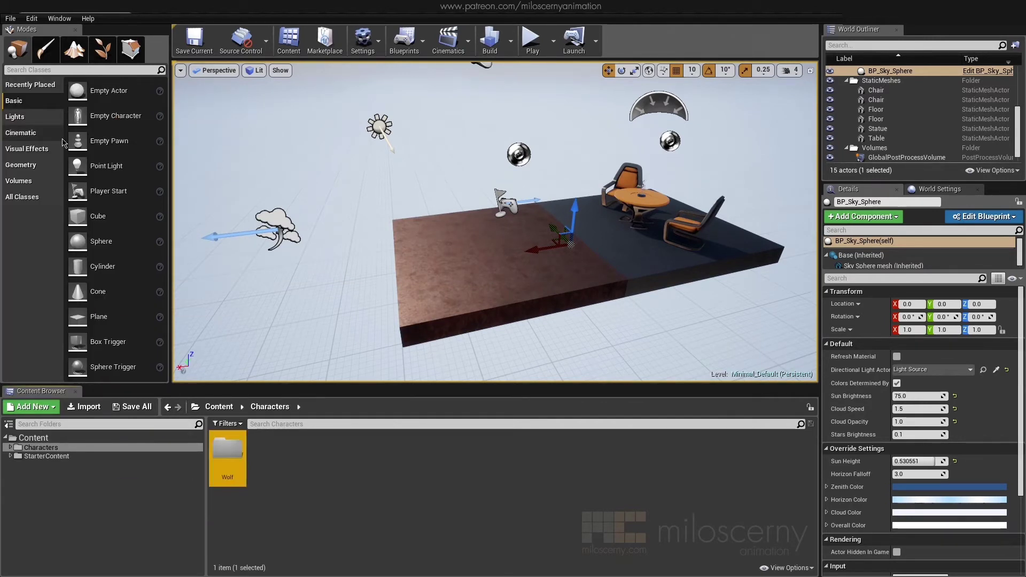
{"action": "key", "text": "Return"}
Step: Import wolf_model as a skeletal mesh with an import rotation of 90 on Z
{"action": "left_click", "coordinate": [89, 412]}
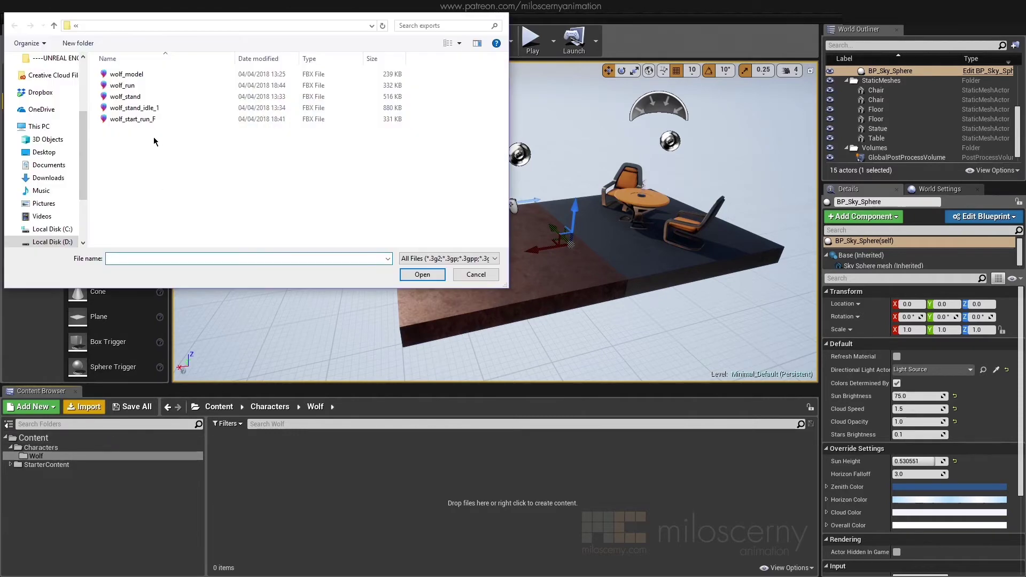
{"action": "double_click", "coordinate": [142, 75]}
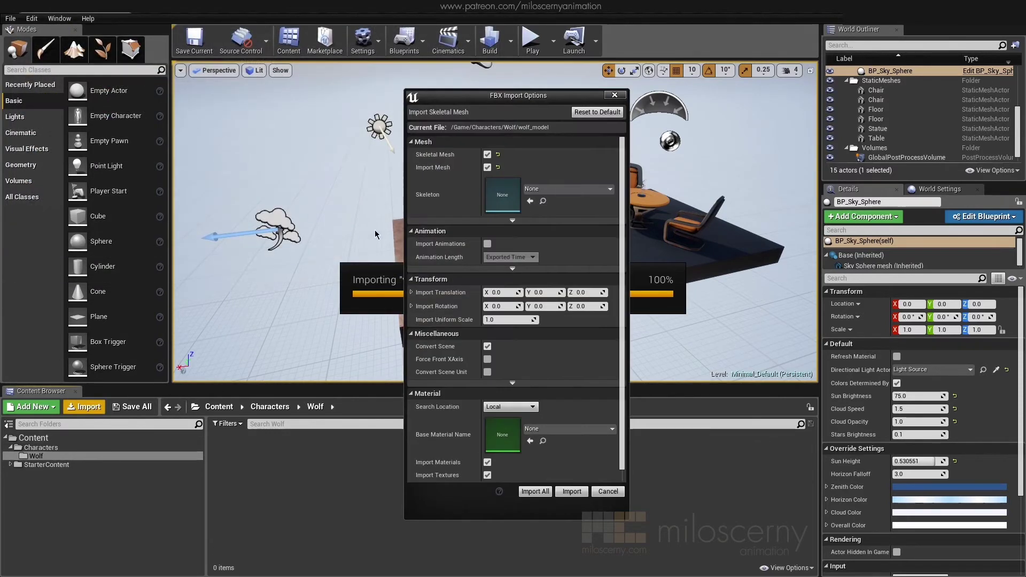
{"action": "left_click", "coordinate": [583, 190]}
{"action": "left_click", "coordinate": [584, 189]}
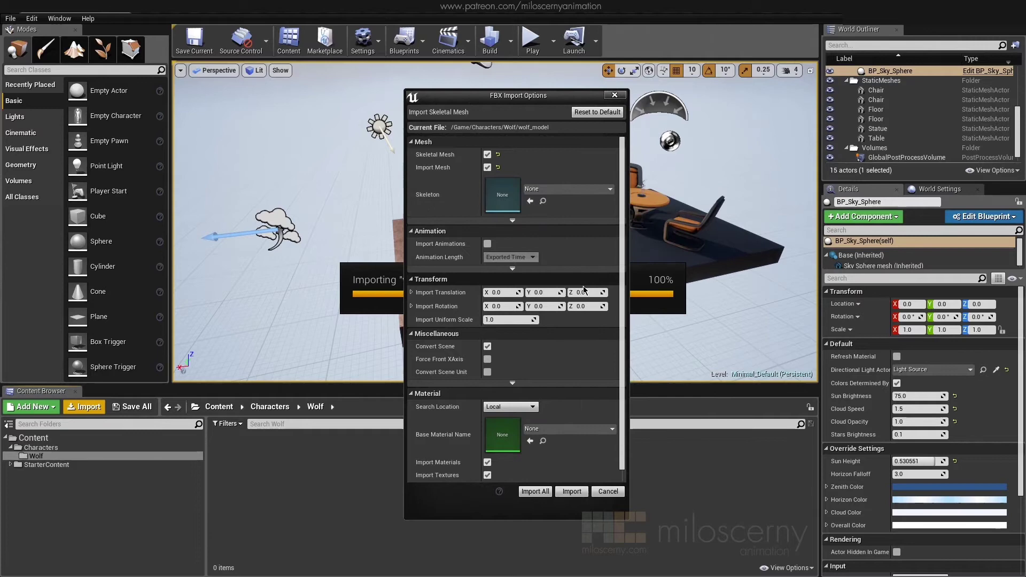
{"action": "left_click", "coordinate": [587, 306]}
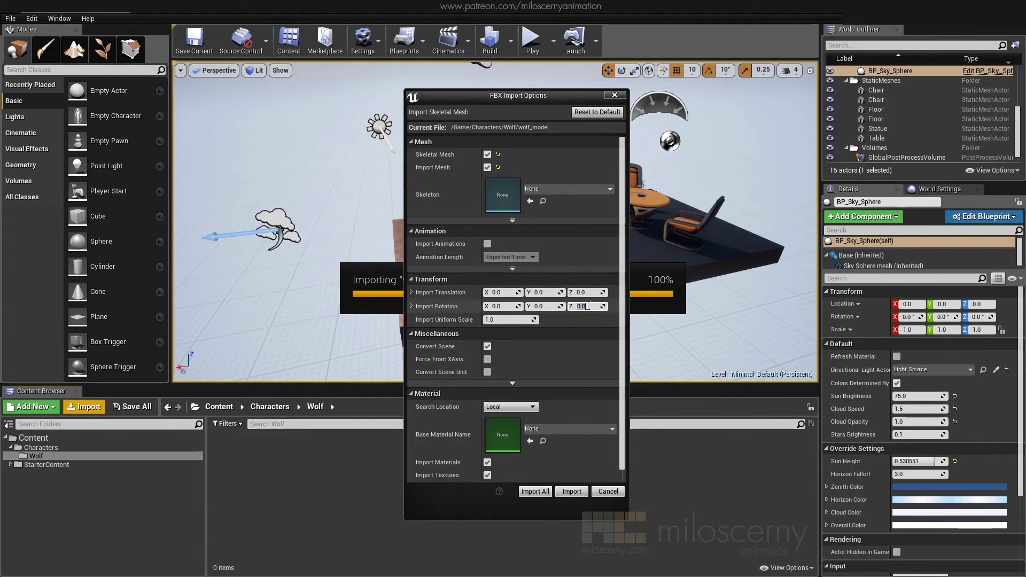
{"action": "left_click", "coordinate": [548, 493]}
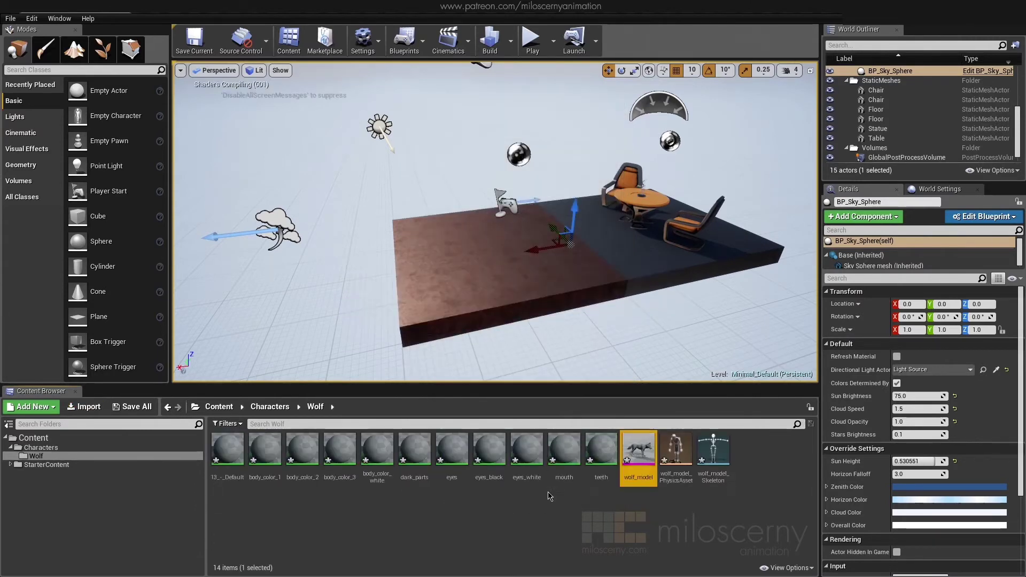
Step: Inspect the imported wolf_model mesh and its skeleton, checking several spine, leg and head bones, and close the editor
{"action": "double_click", "coordinate": [644, 457]}
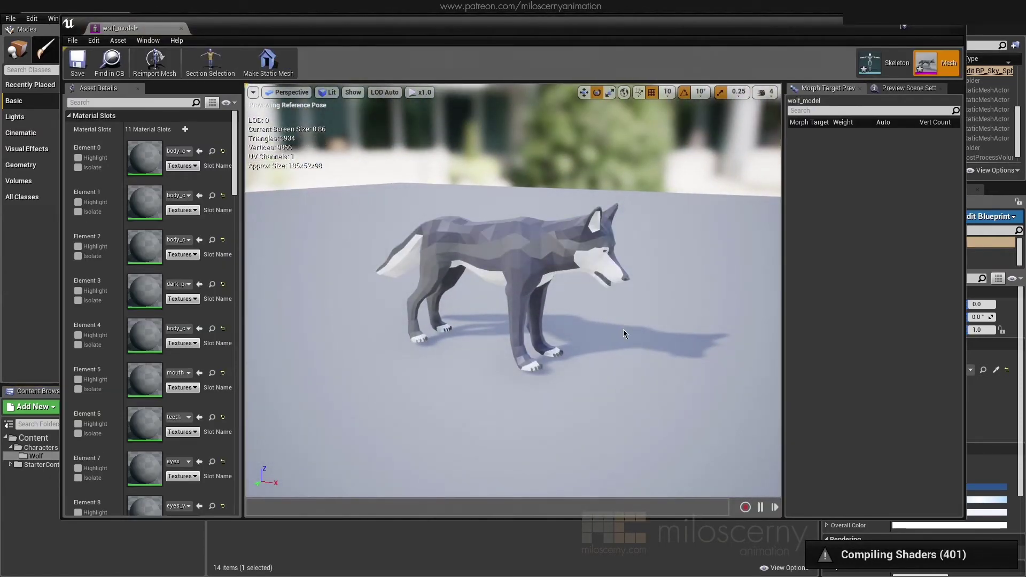
{"action": "left_click", "coordinate": [877, 63]}
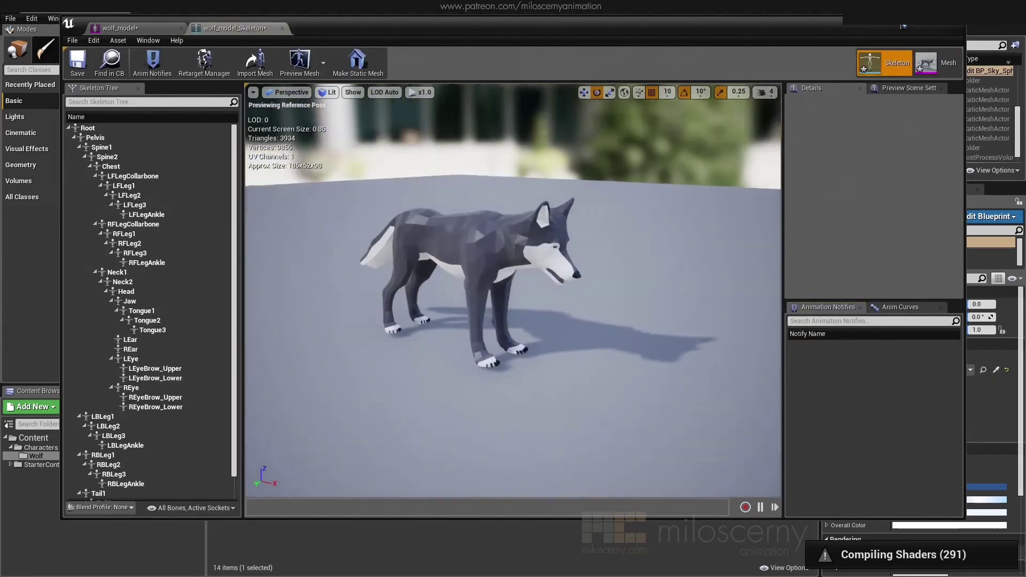
{"action": "left_click", "coordinate": [124, 185]}
{"action": "left_click", "coordinate": [147, 157]}
{"action": "left_click", "coordinate": [139, 147]}
{"action": "left_click", "coordinate": [140, 138]}
{"action": "left_click", "coordinate": [153, 302]}
{"action": "left_click", "coordinate": [152, 311]}
{"action": "left_click", "coordinate": [140, 340]}
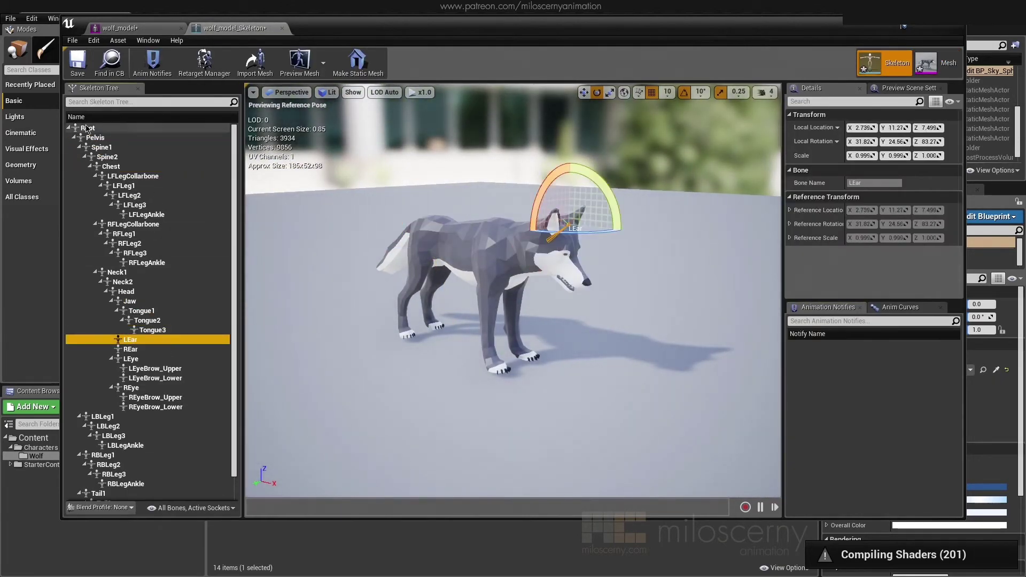
{"action": "left_click", "coordinate": [134, 128]}
{"action": "left_click_drag", "start_coordinate": [331, 214], "coordinate": [443, 206], "text": "alt"}
{"action": "left_click", "coordinate": [956, 24]}
{"action": "left_click", "coordinate": [517, 532]}
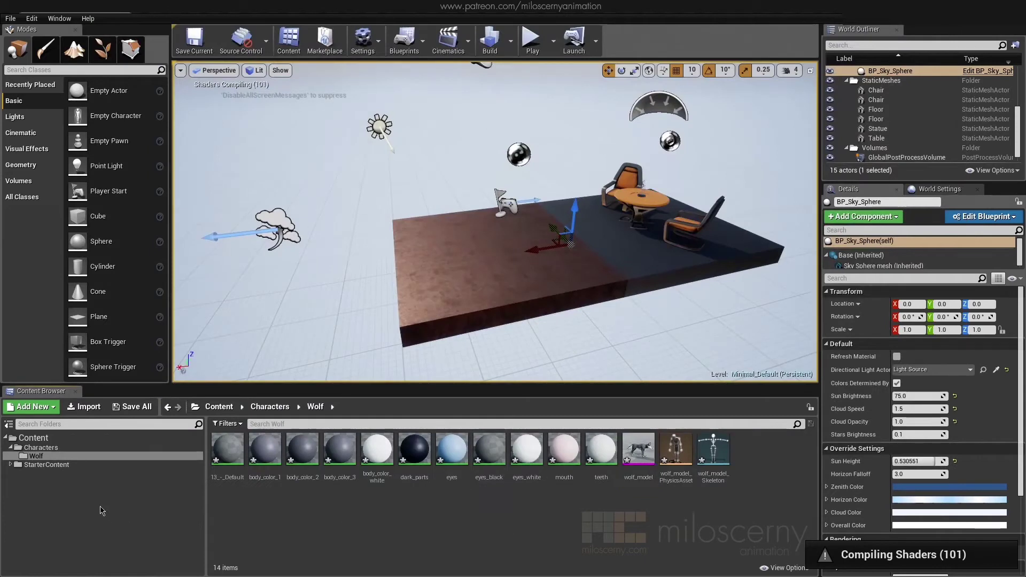
Step: Create a folder named Animations in the Content root and open it
{"action": "left_click", "coordinate": [33, 438]}
{"action": "left_click", "coordinate": [34, 407]}
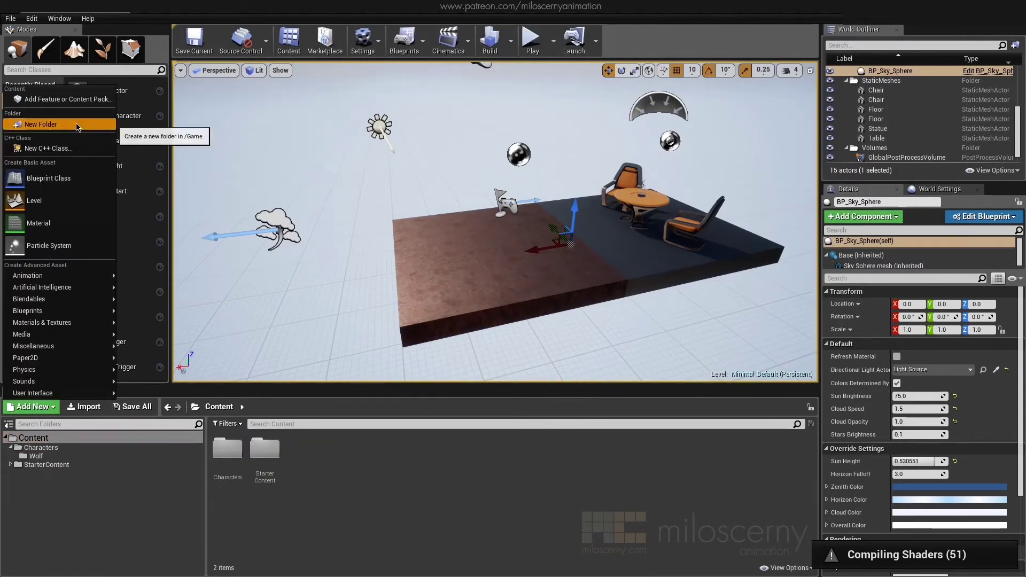
{"action": "left_click", "coordinate": [40, 124]}
{"action": "type", "text": "Animations"}
{"action": "key", "text": "Return"}
{"action": "key", "text": "Return"}
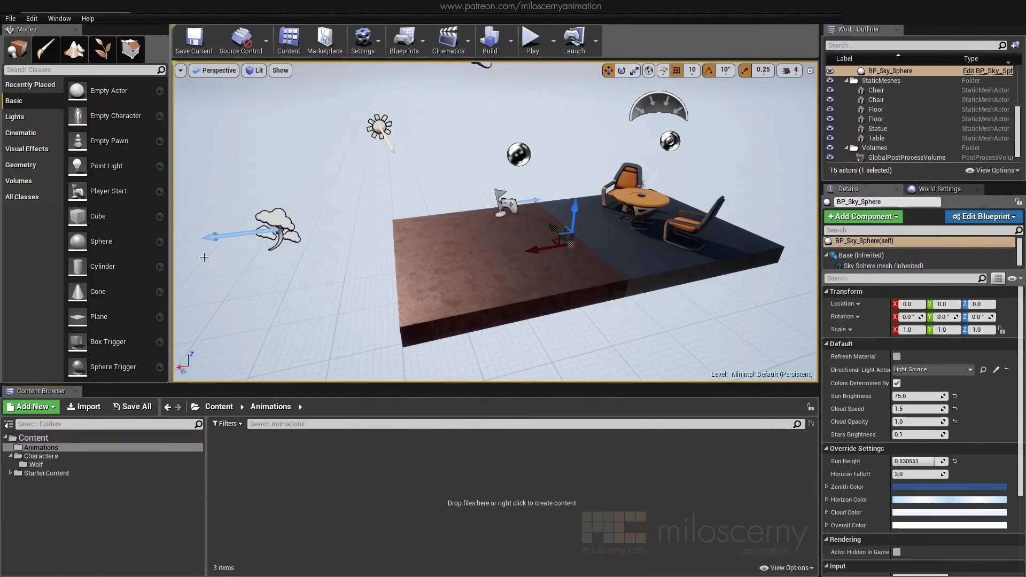
Step: Create a folder named Wolf inside the Animations folder and open it
{"action": "left_click", "coordinate": [45, 448]}
{"action": "left_click", "coordinate": [33, 408]}
{"action": "left_click", "coordinate": [45, 124]}
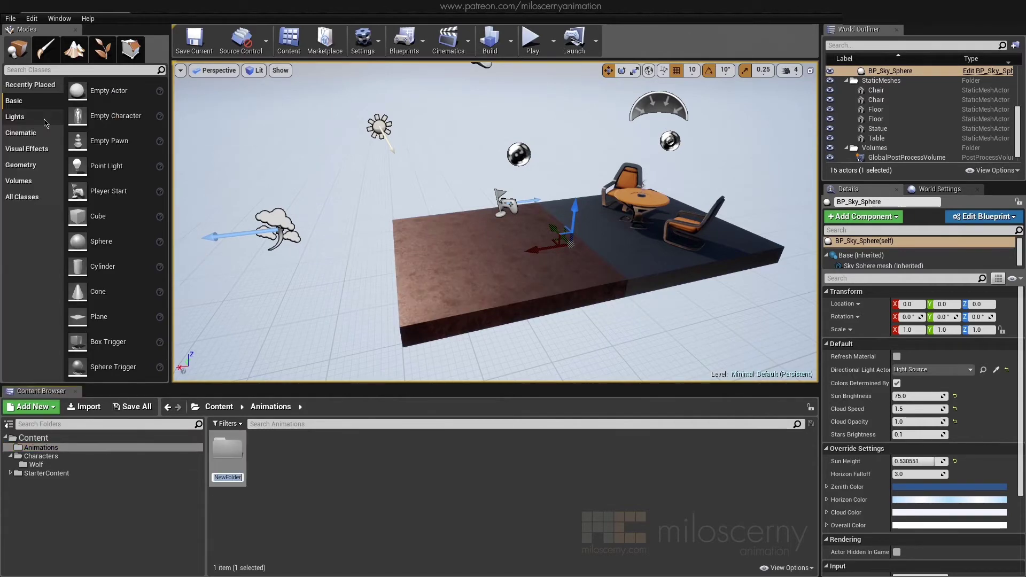
{"action": "type", "text": "Wolf"}
{"action": "key", "text": "Return"}
{"action": "key", "text": "Return"}
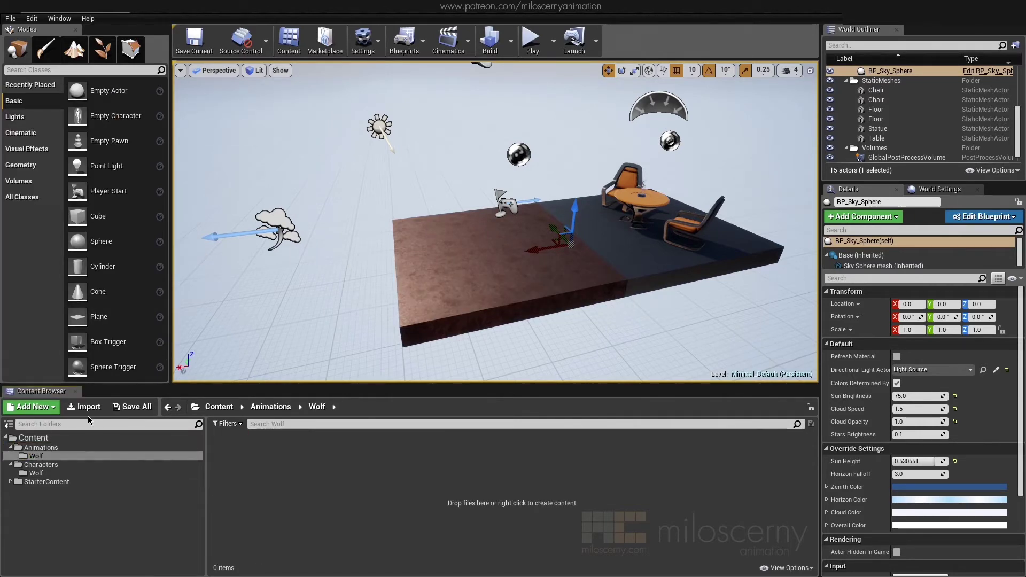
Step: Choose the wolf_run, wolf_stand, wolf_stand_idle_1 and wolf_start_run_F FBX files for import into the Animations/Wolf folder
{"action": "left_click", "coordinate": [84, 407]}
{"action": "left_click", "coordinate": [123, 85]}
{"action": "left_click", "coordinate": [134, 119], "text": "shift"}
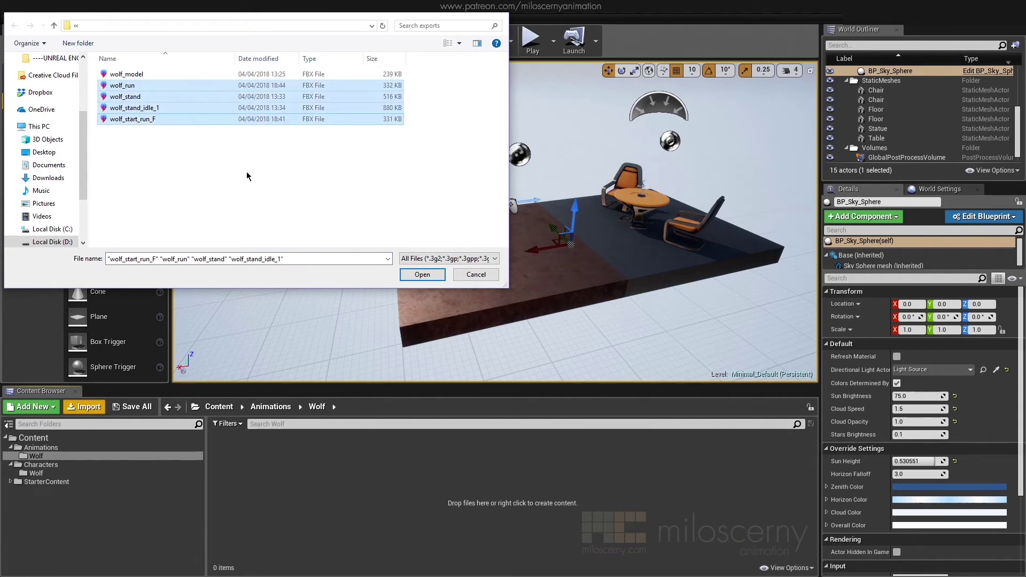
{"action": "left_click", "coordinate": [421, 275]}
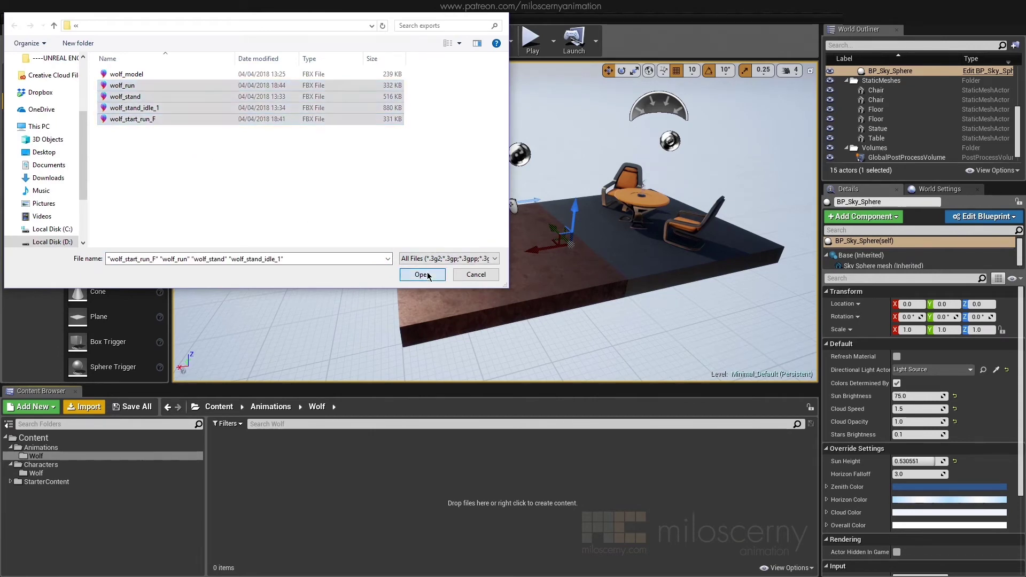
Step: Import all chosen animations onto wolf_model_Skeleton with an import rotation of 90 on Z
{"action": "left_click", "coordinate": [566, 163]}
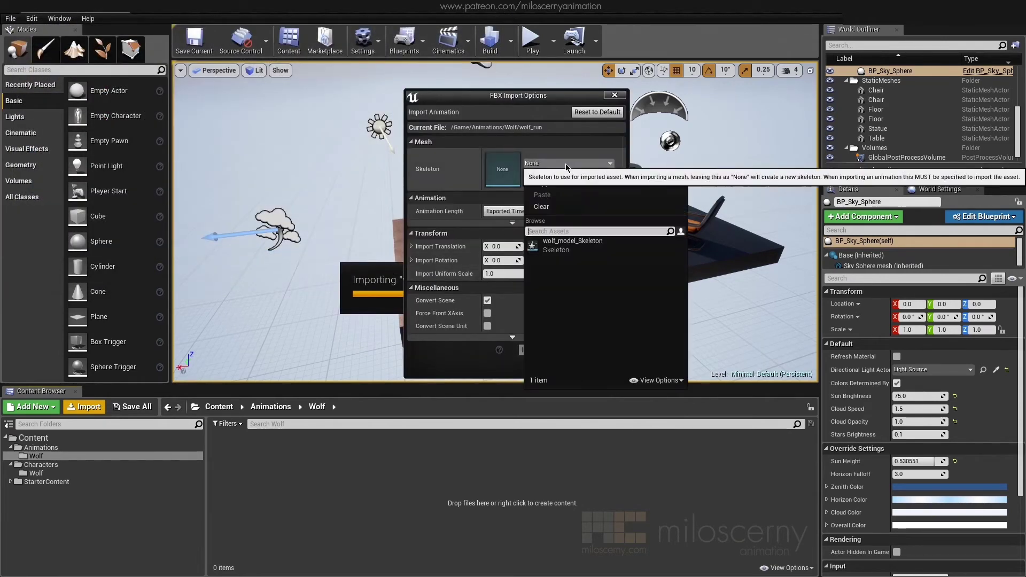
{"action": "left_click", "coordinate": [573, 245]}
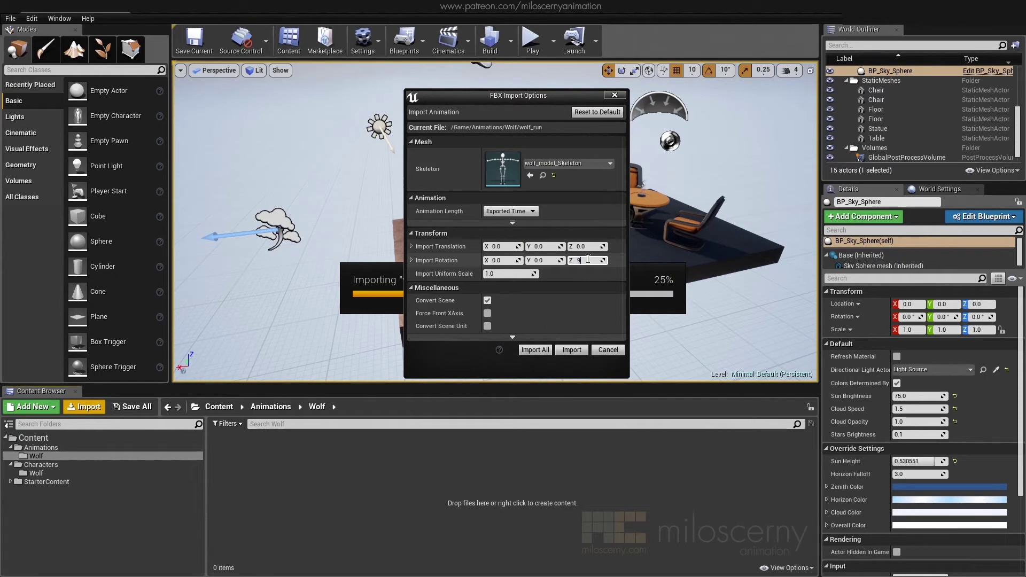
{"action": "left_click", "coordinate": [535, 349]}
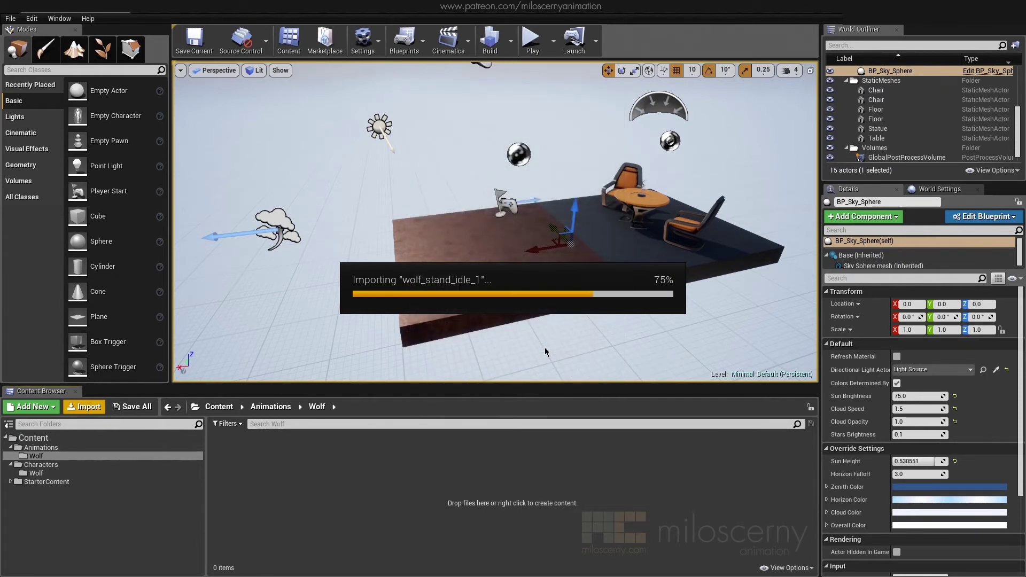
{"action": "left_click", "coordinate": [430, 458]}
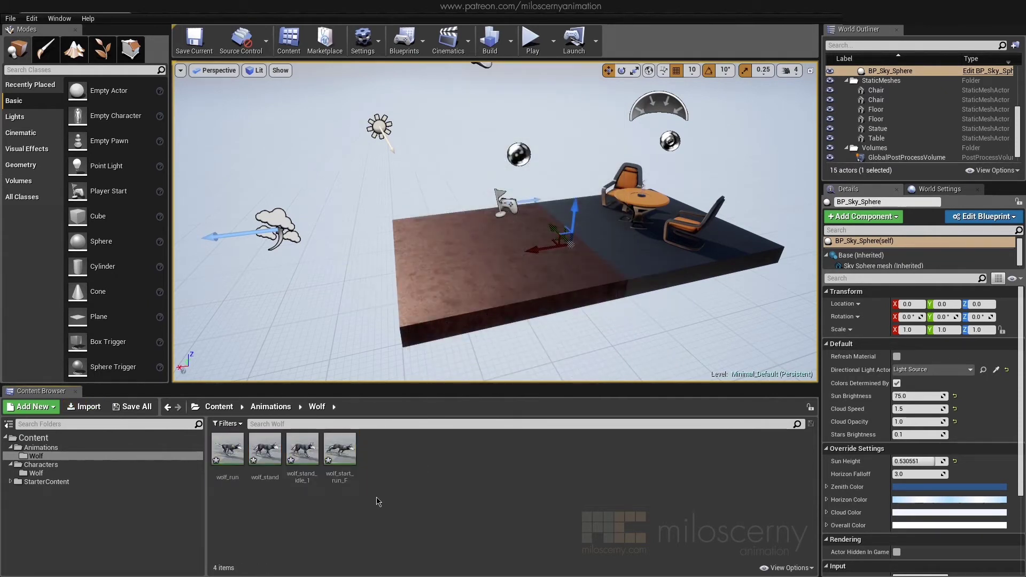
Step: Open the imported wolf_stand animation, preview its playback from another angle, and close the editor
{"action": "double_click", "coordinate": [268, 460]}
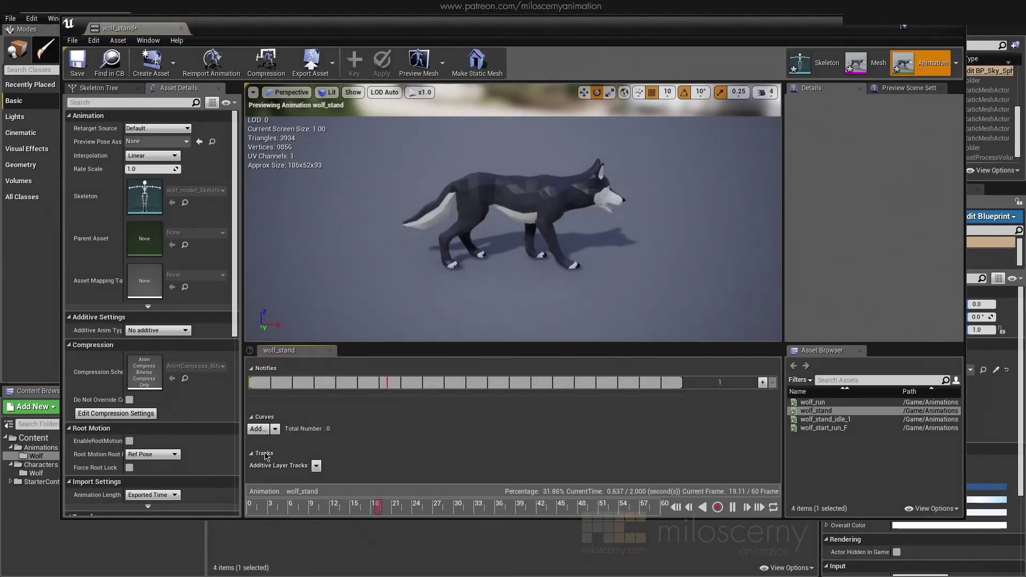
{"action": "right_click_drag", "start_coordinate": [644, 260], "coordinate": [664, 265]}
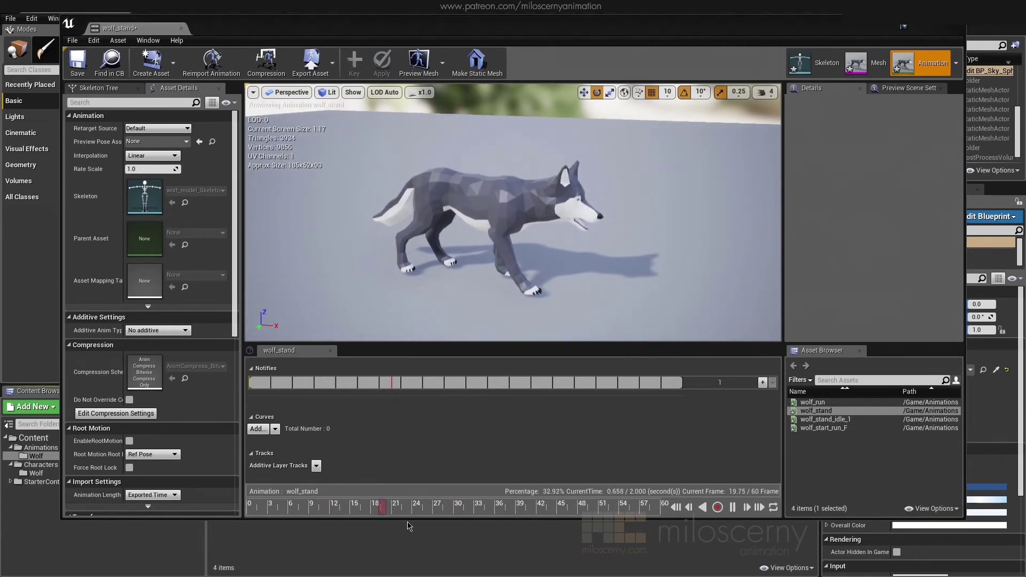
{"action": "left_click", "coordinate": [956, 21]}
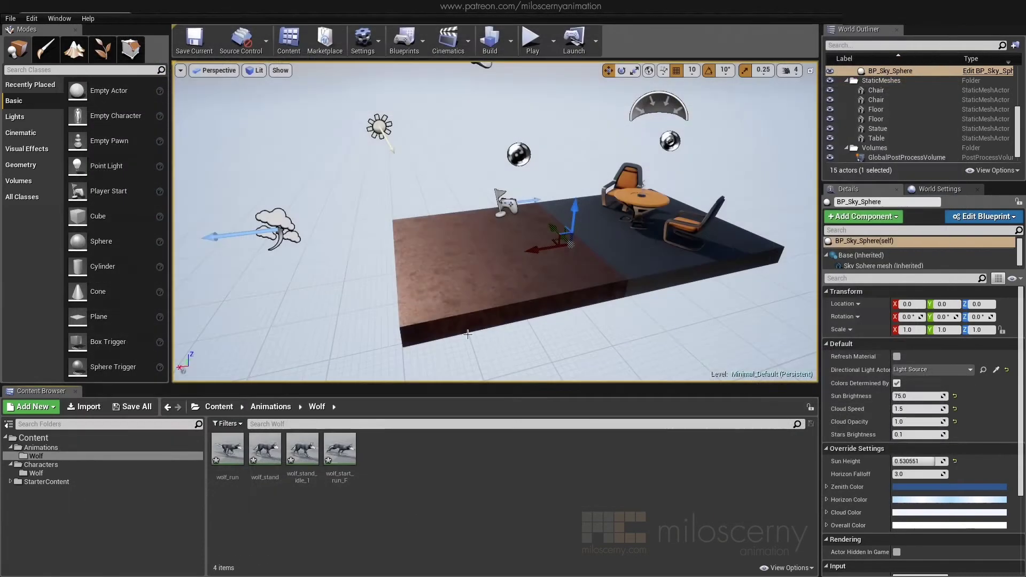
Step: Preview the imported wolf_stand_idle_1 and wolf_run animations one after the other, closing each editor
{"action": "left_click", "coordinate": [307, 446]}
{"action": "double_click", "coordinate": [302, 448]}
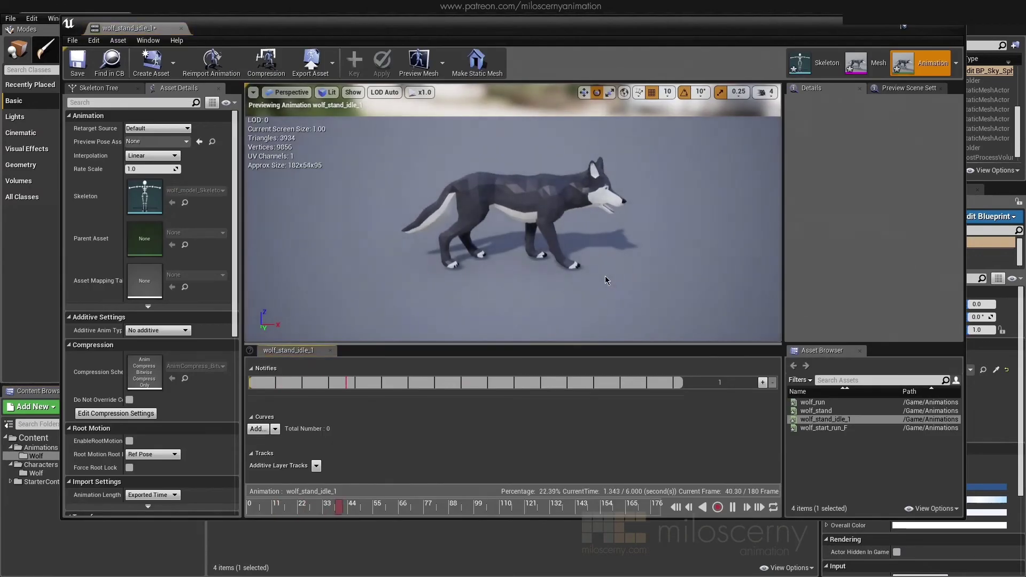
{"action": "right_click_drag", "start_coordinate": [513, 214], "coordinate": [401, 206]}
{"action": "key", "text": "w"}
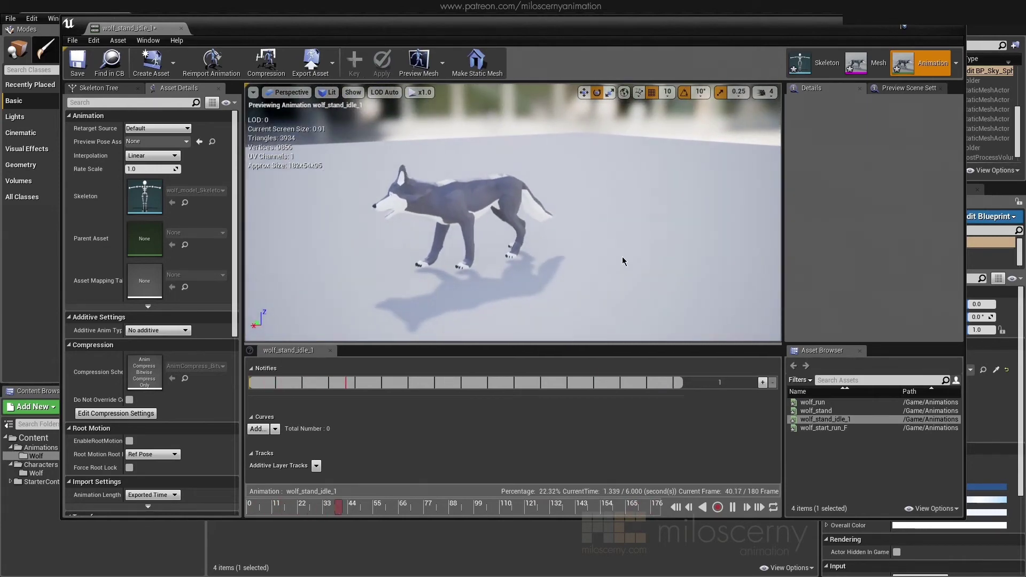
{"action": "left_click", "coordinate": [953, 26]}
{"action": "double_click", "coordinate": [228, 457]}
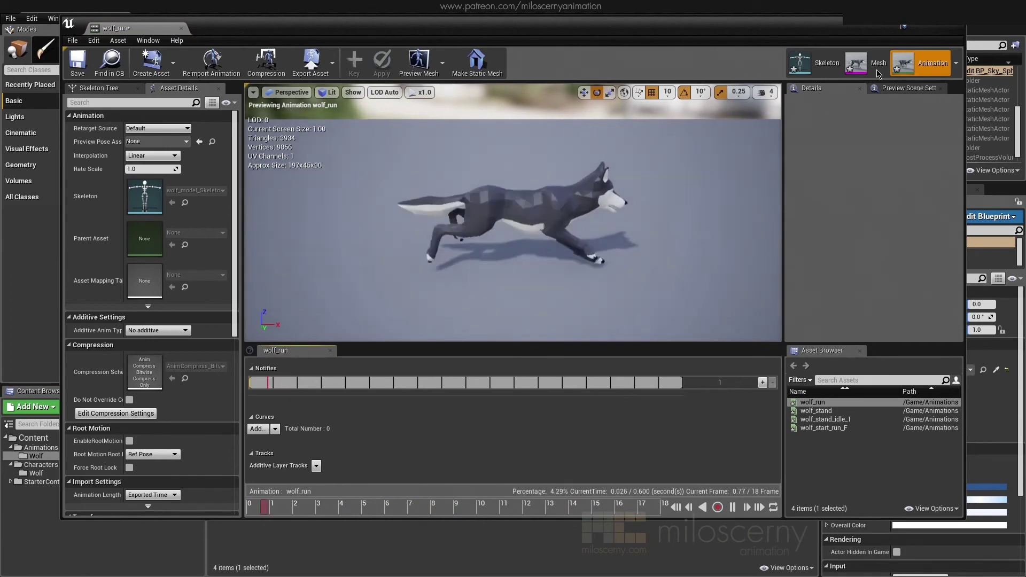
{"action": "left_click", "coordinate": [956, 30]}
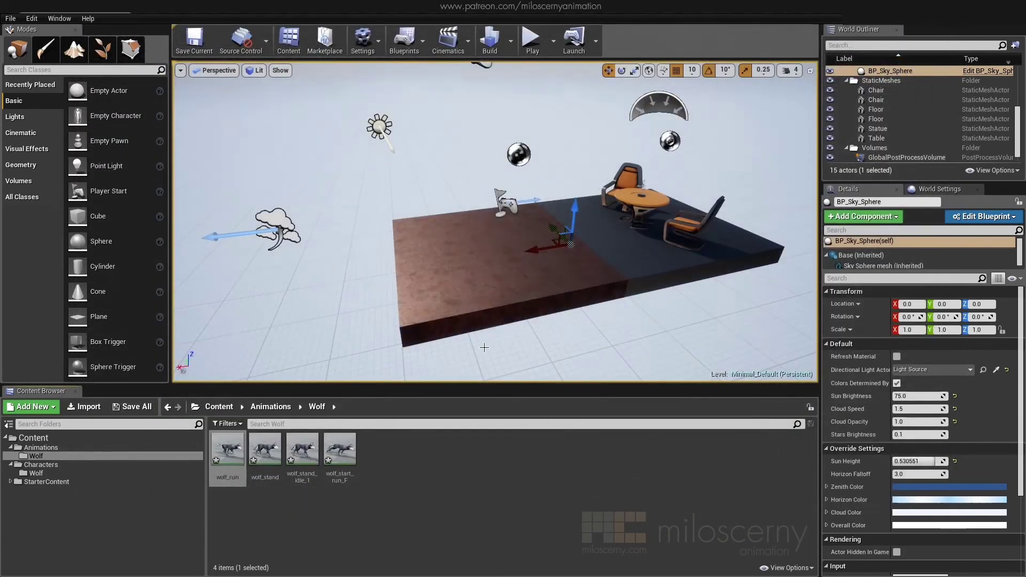
Step: Open wolf_start_run_F, turn on EnableRootMotion and Force Root Lock, and preview the playback with the root locked
{"action": "double_click", "coordinate": [340, 449]}
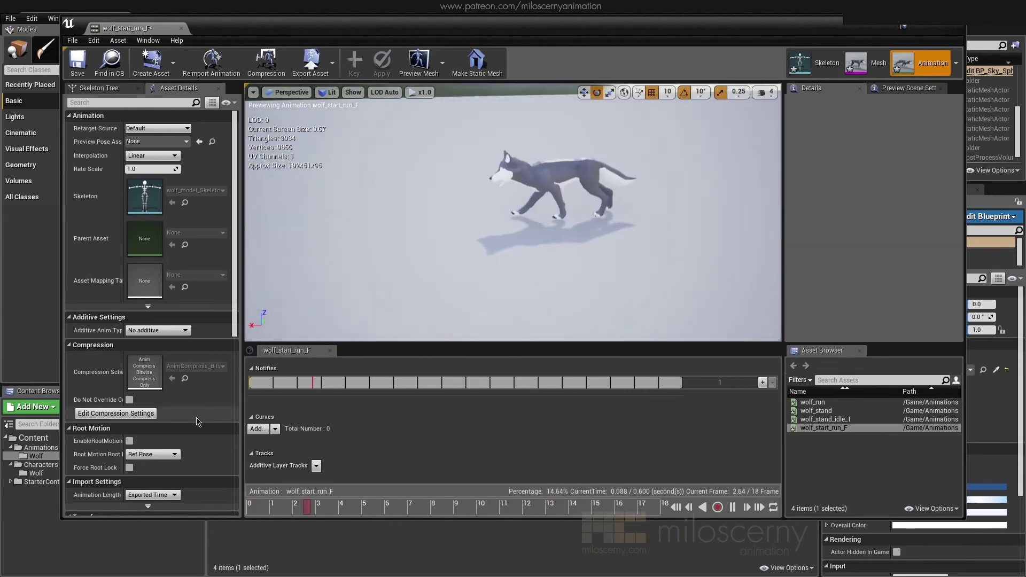
{"action": "scroll", "coordinate": [195, 384], "scroll_direction": "down", "scroll_amount": 2}
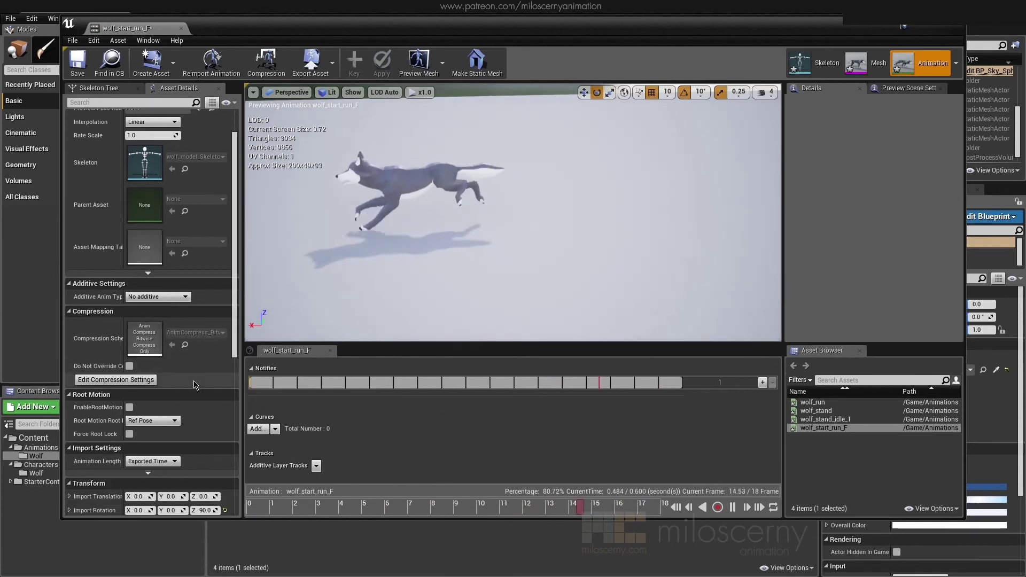
{"action": "left_click", "coordinate": [130, 408]}
{"action": "left_click", "coordinate": [129, 434]}
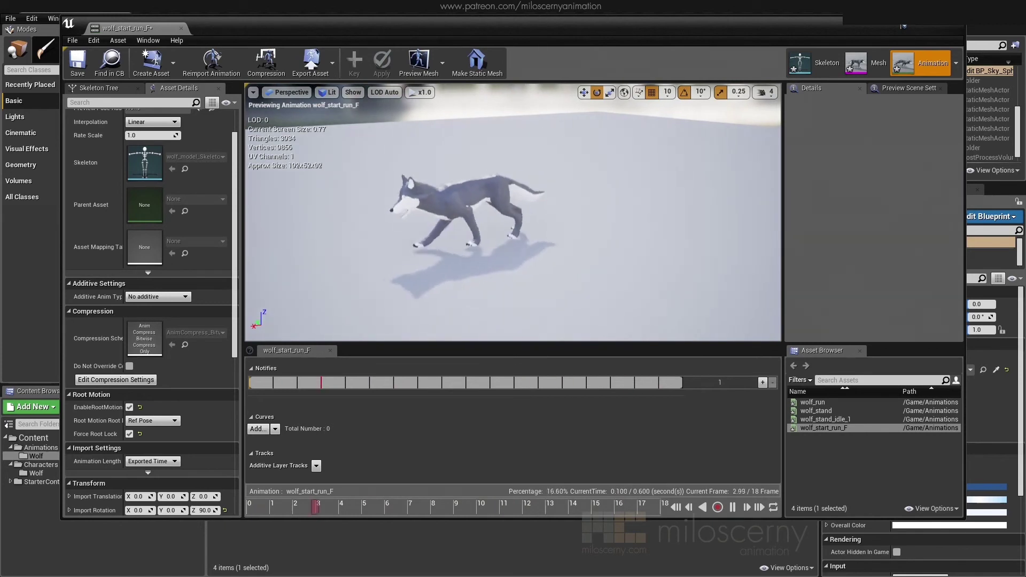
{"action": "right_click_drag", "start_coordinate": [513, 214], "coordinate": [529, 248]}
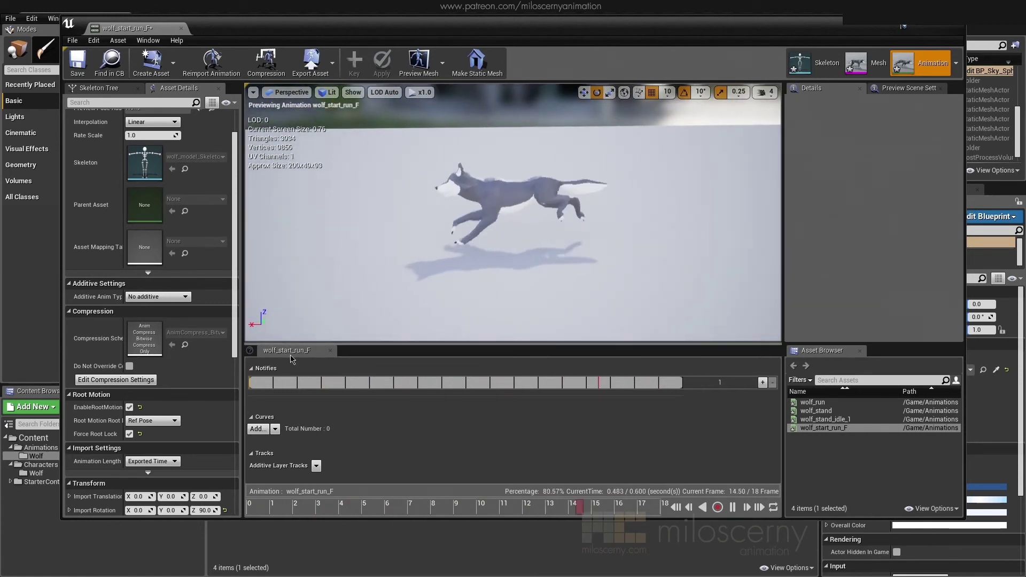
Step: Turn off Force Root Lock and EnableRootMotion for wolf_start_run_F and close the editor
{"action": "left_click", "coordinate": [129, 434]}
{"action": "left_click", "coordinate": [129, 407]}
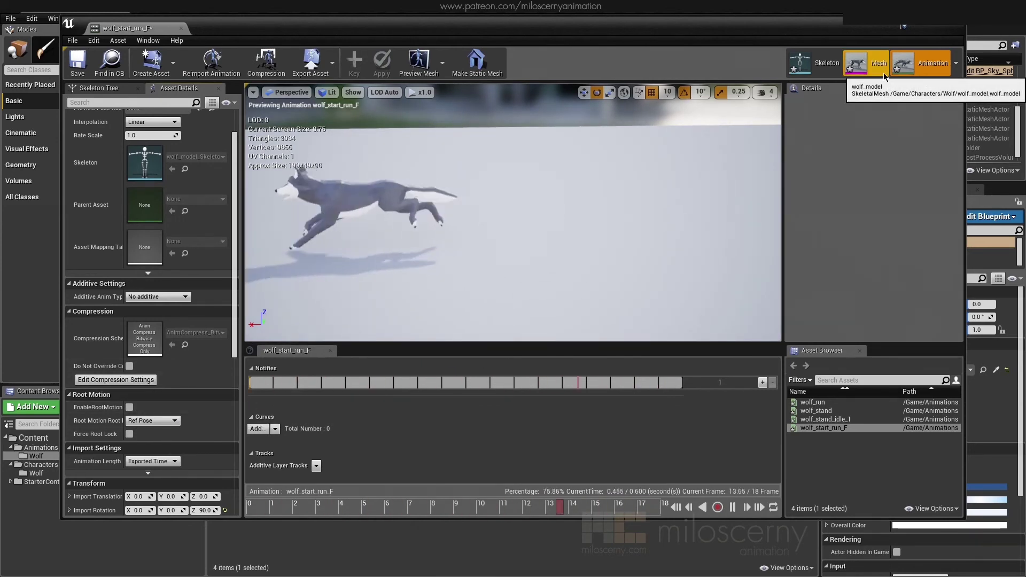
{"action": "left_click", "coordinate": [953, 27]}
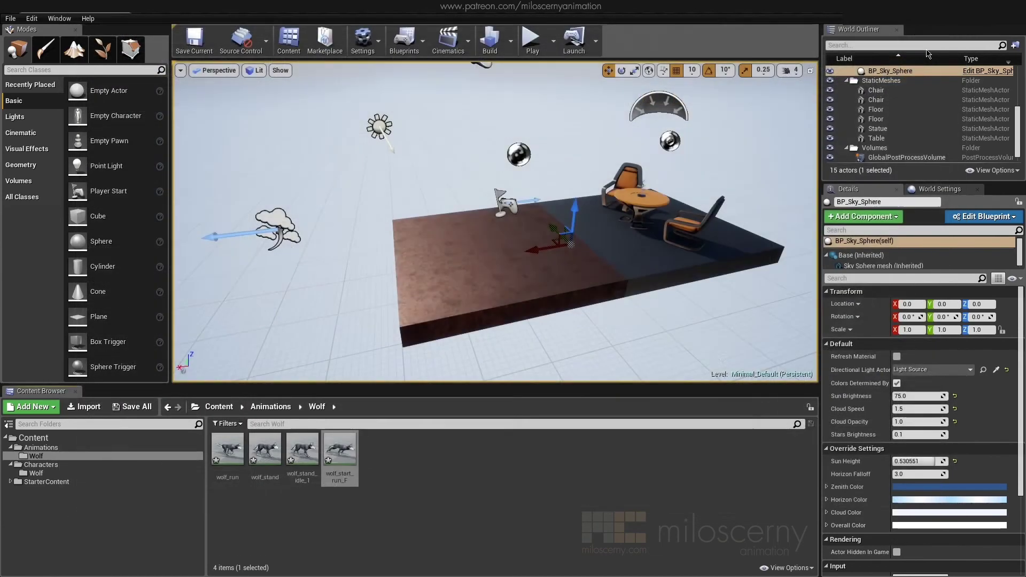
{"action": "left_click", "coordinate": [603, 535]}
{"action": "right_click_drag", "start_coordinate": [609, 340], "coordinate": [650, 335]}
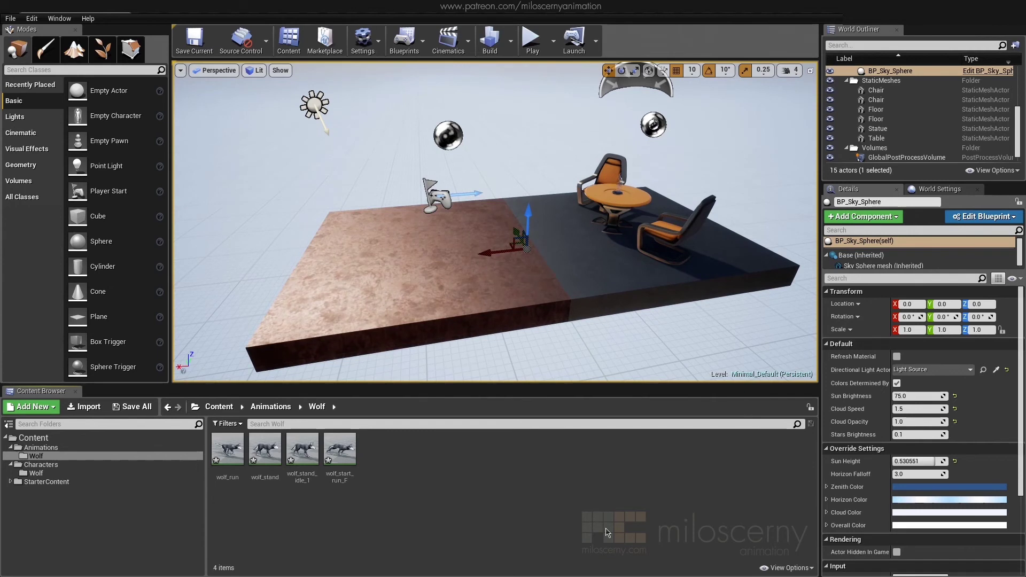